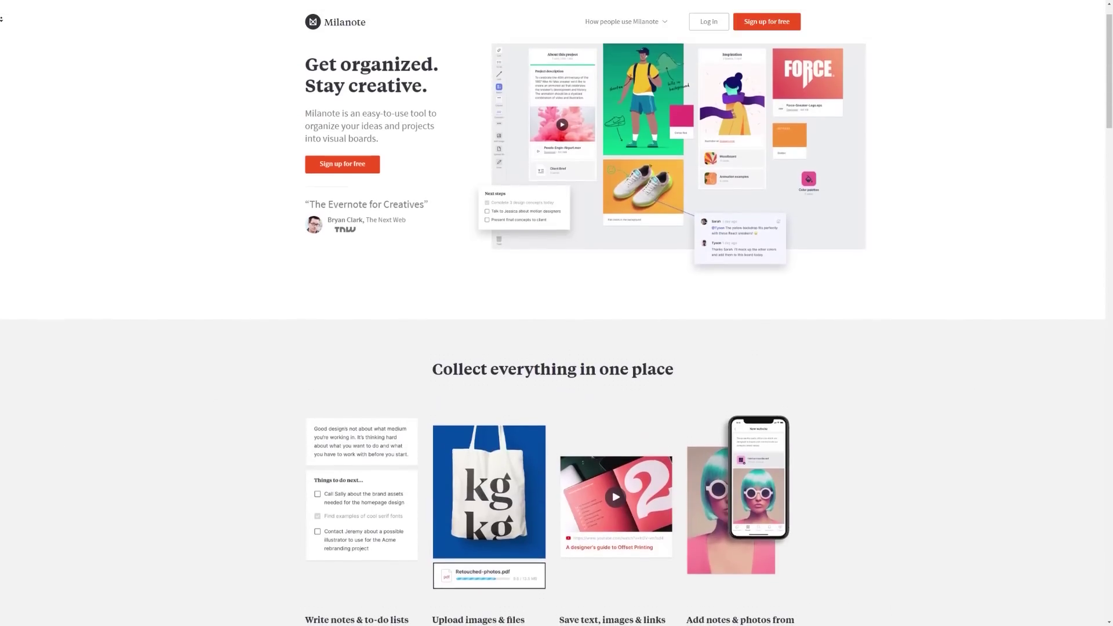
Scroll down through the Milanote homepage feature tour.
scroll(556, 313, down, 2)
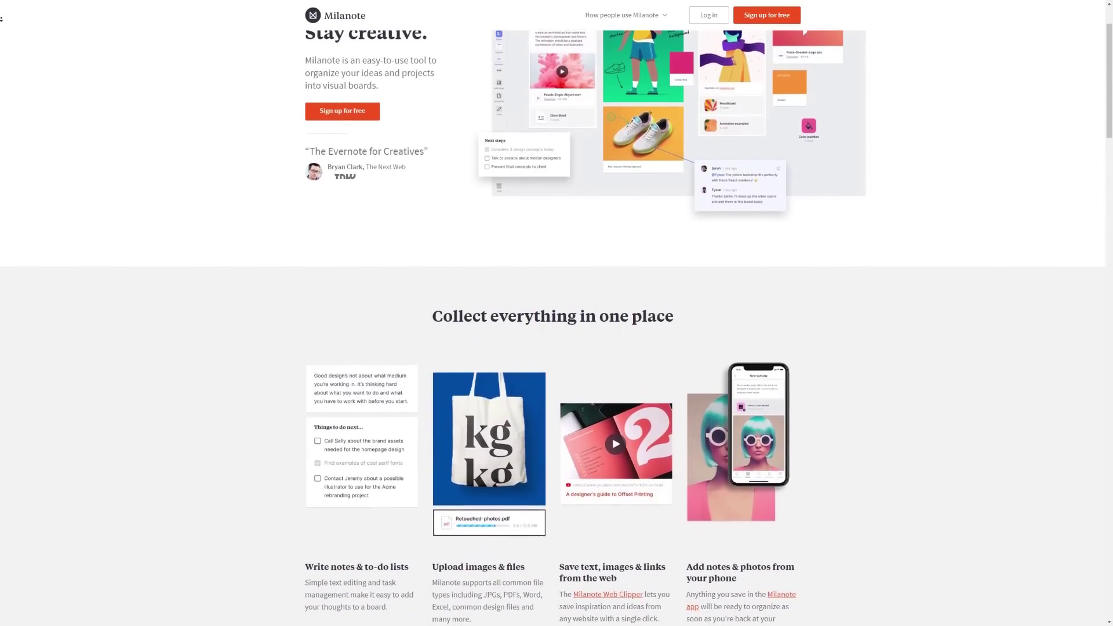
scroll(557, 313, down, 2)
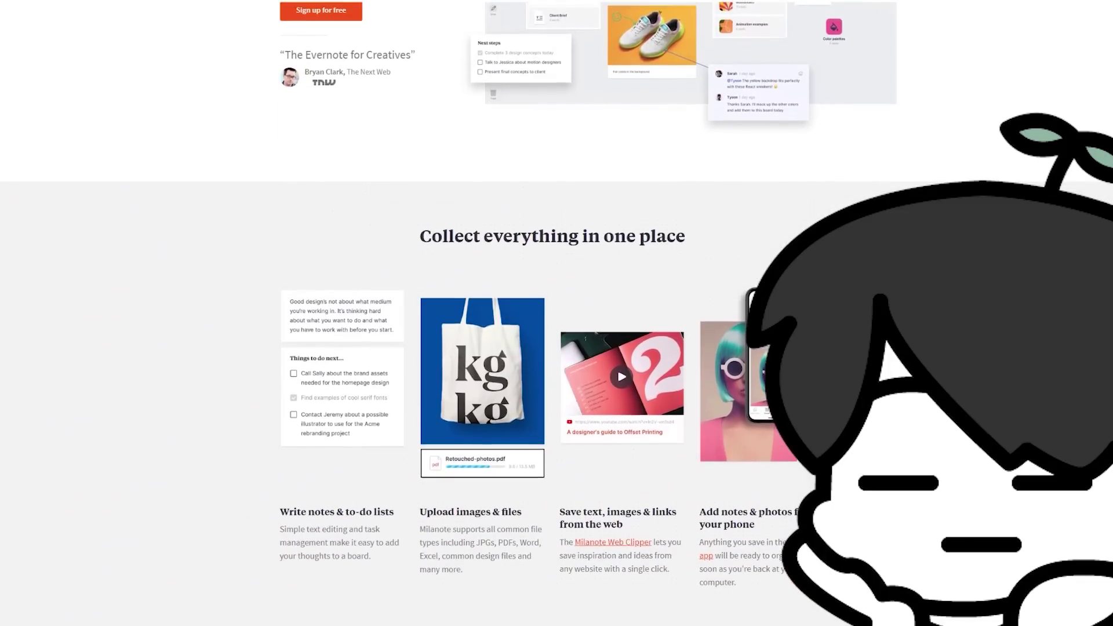
scroll(556, 313, down, 2)
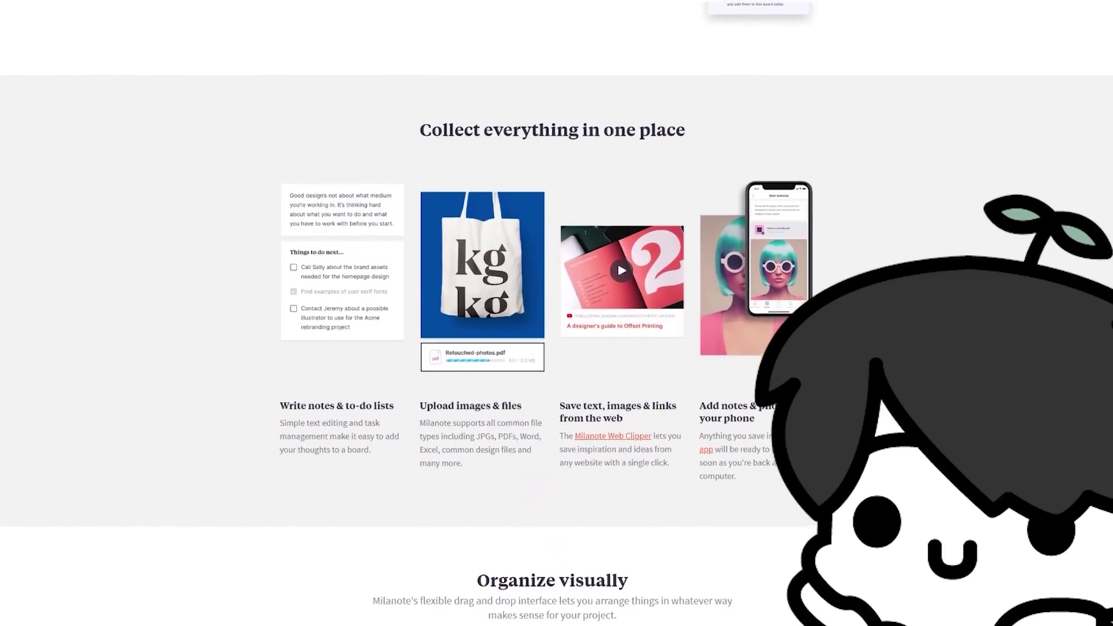
scroll(557, 313, down, 3)
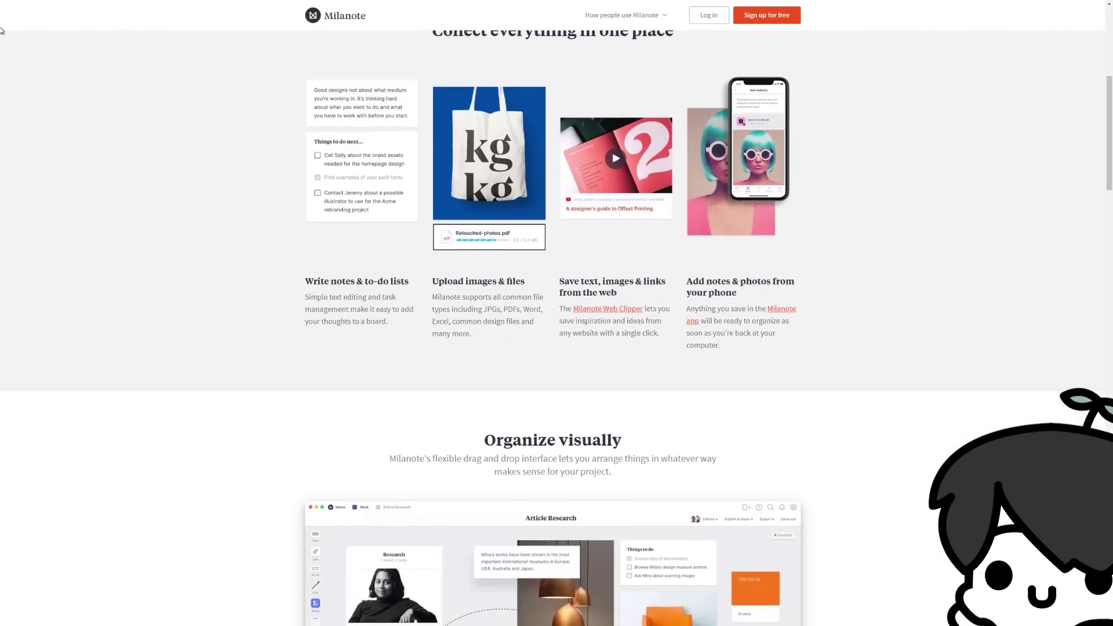
scroll(1, 31, down, 2)
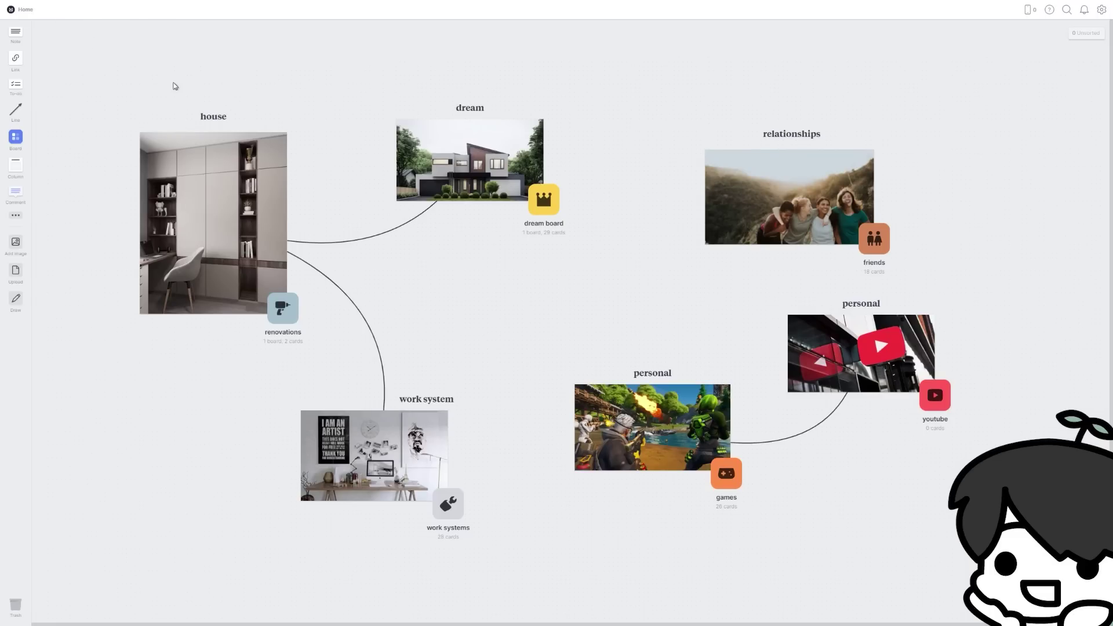
Add a board called study to the Home canvas, open it and drop a note in its middle.
click(454, 515)
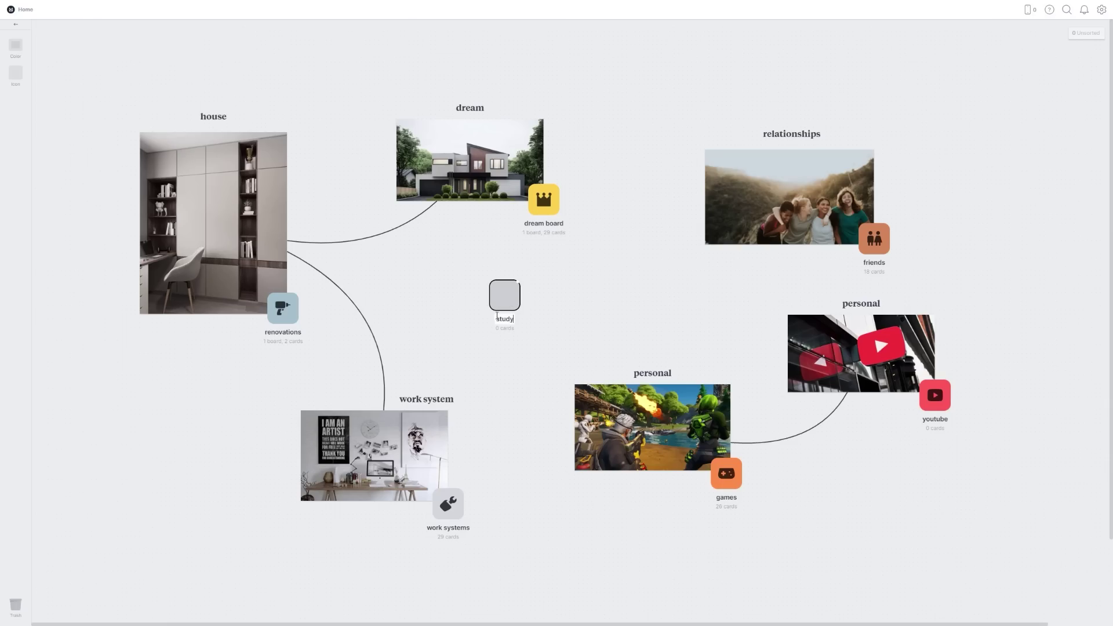
click(509, 303)
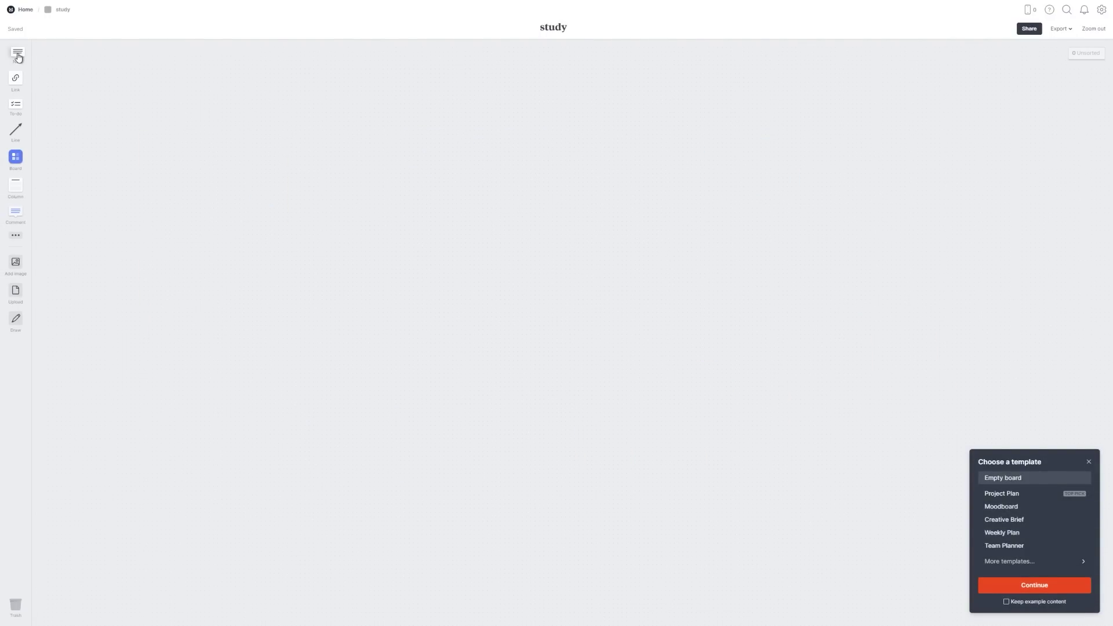
drag(18, 56, 505, 278)
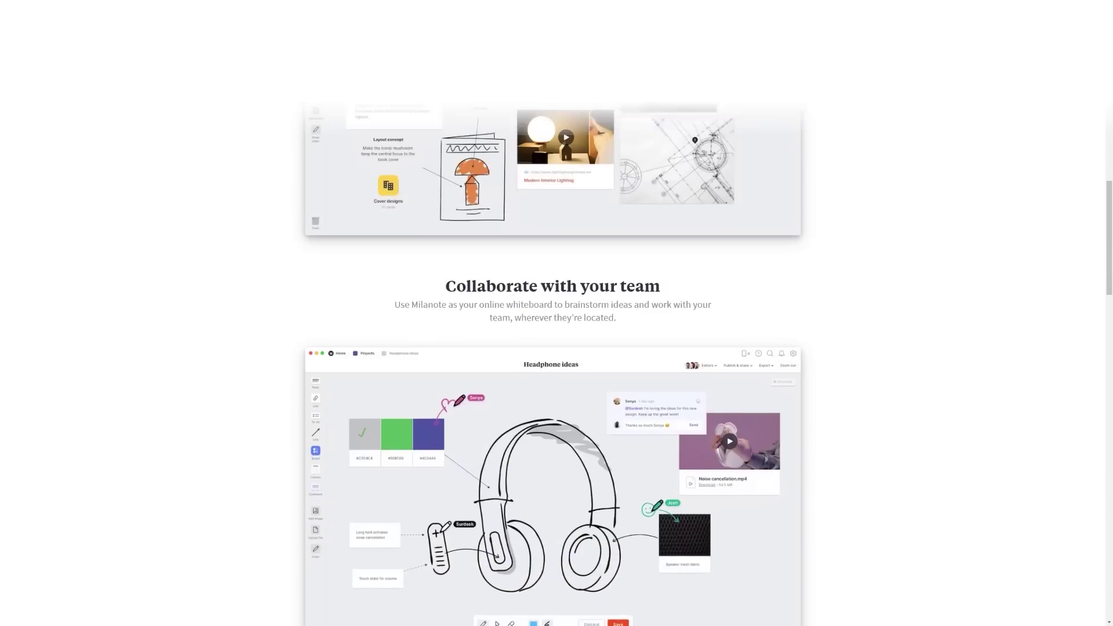
Scroll the Milanote homepage past 'Collaborate with your team' to the 'Milanote is used by' section.
scroll(2, 30, down, 4)
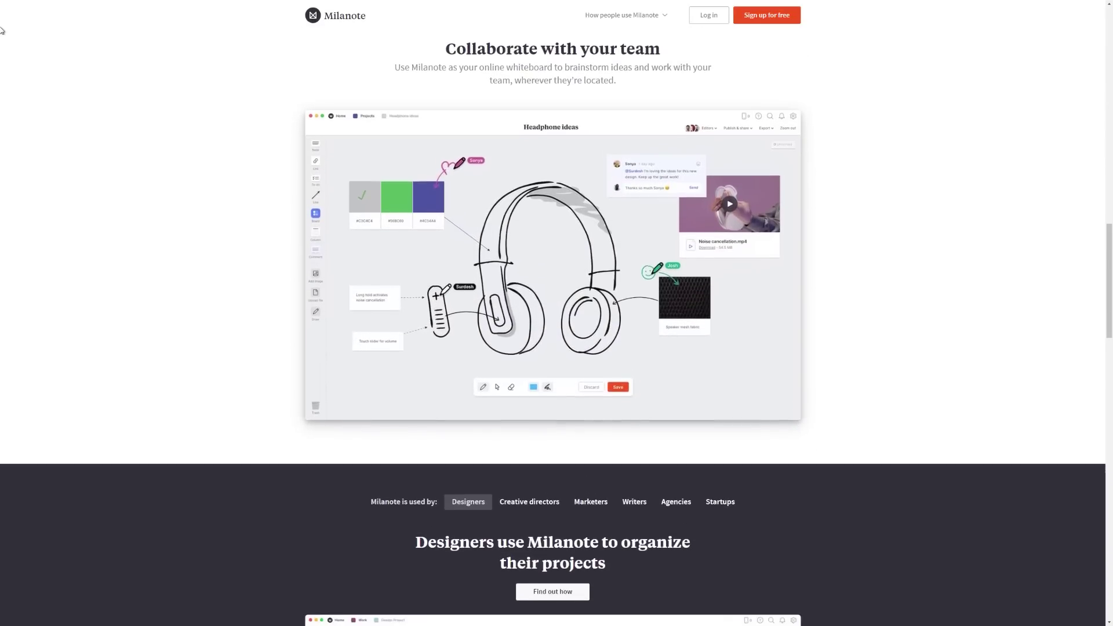
scroll(2, 30, down, 3)
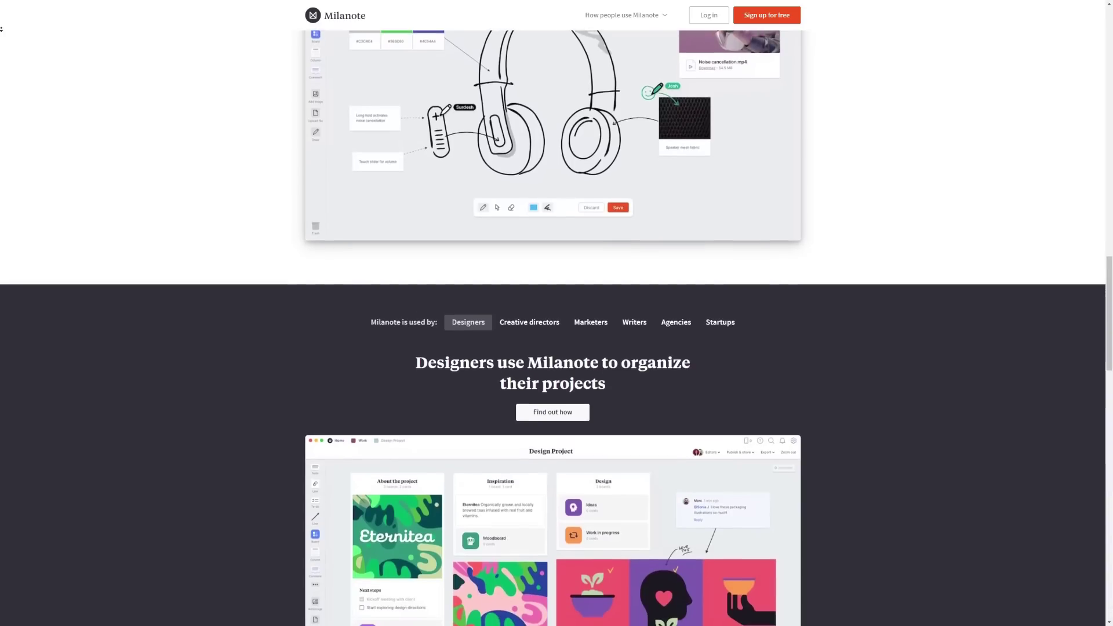
scroll(2, 30, down, 3)
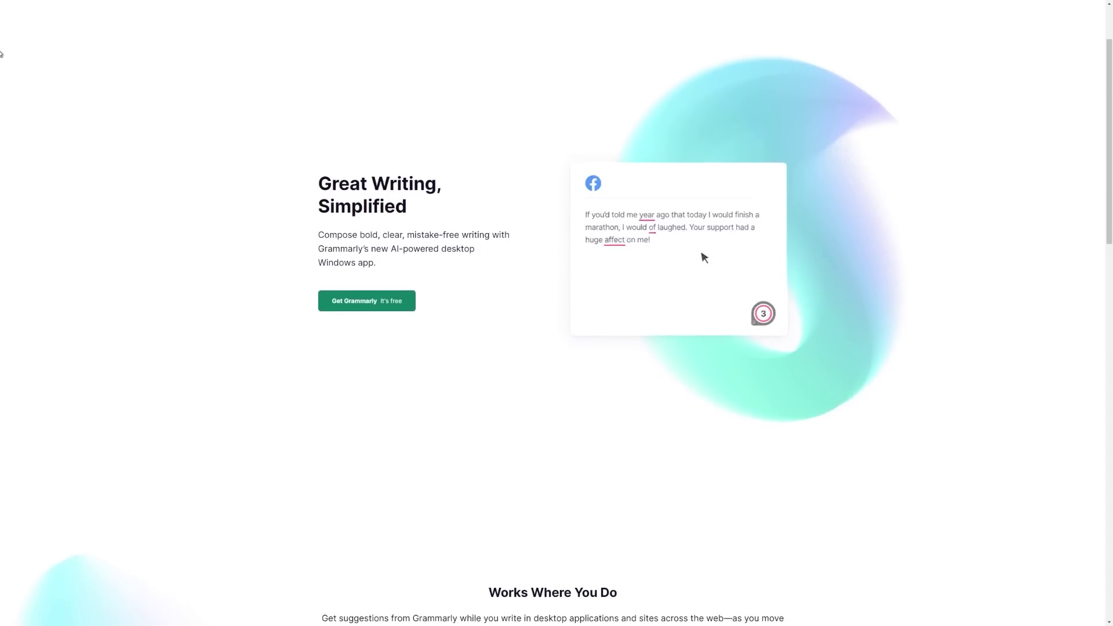
Scroll the Grammarly desktop page down to the 'Everyone Can Write with Confidence' testimonials.
scroll(2, 58, down, 6)
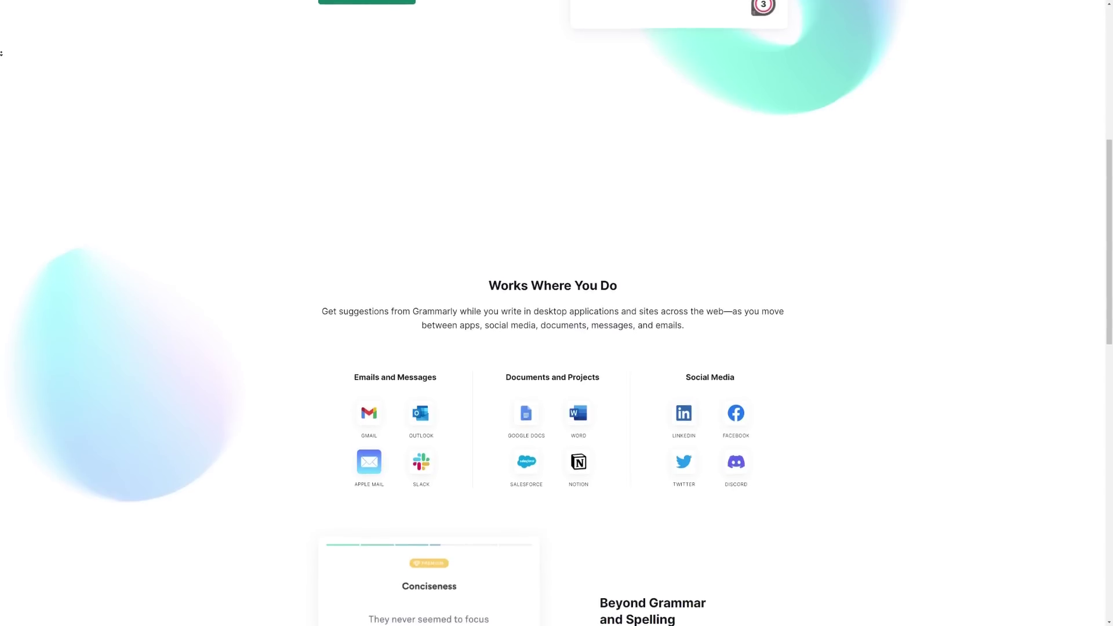
scroll(2, 52, down, 4)
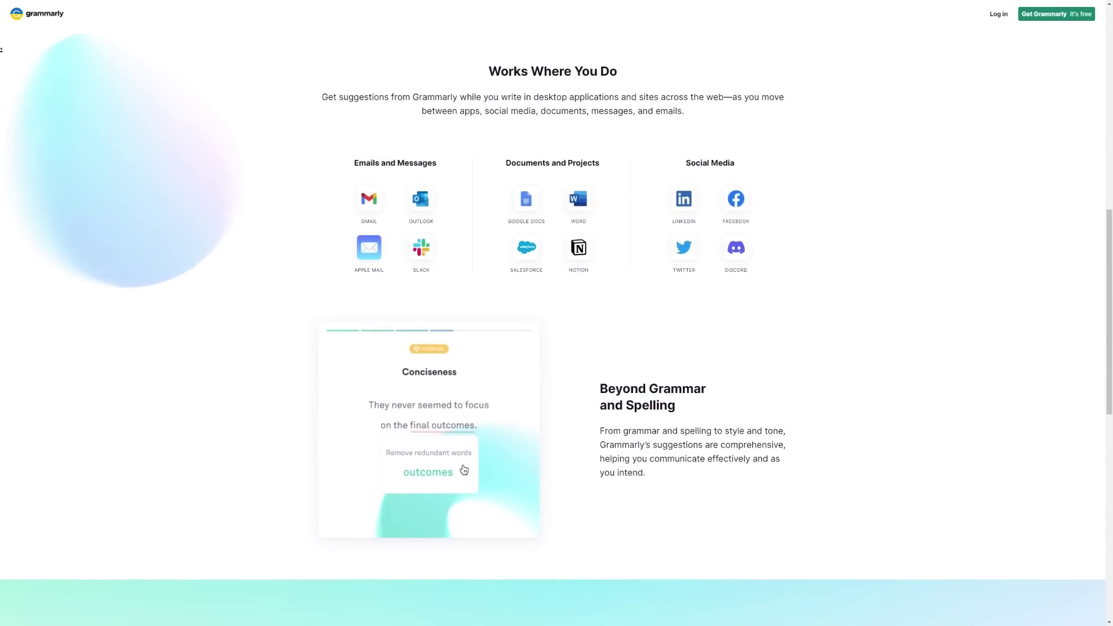
scroll(1, 50, down, 3)
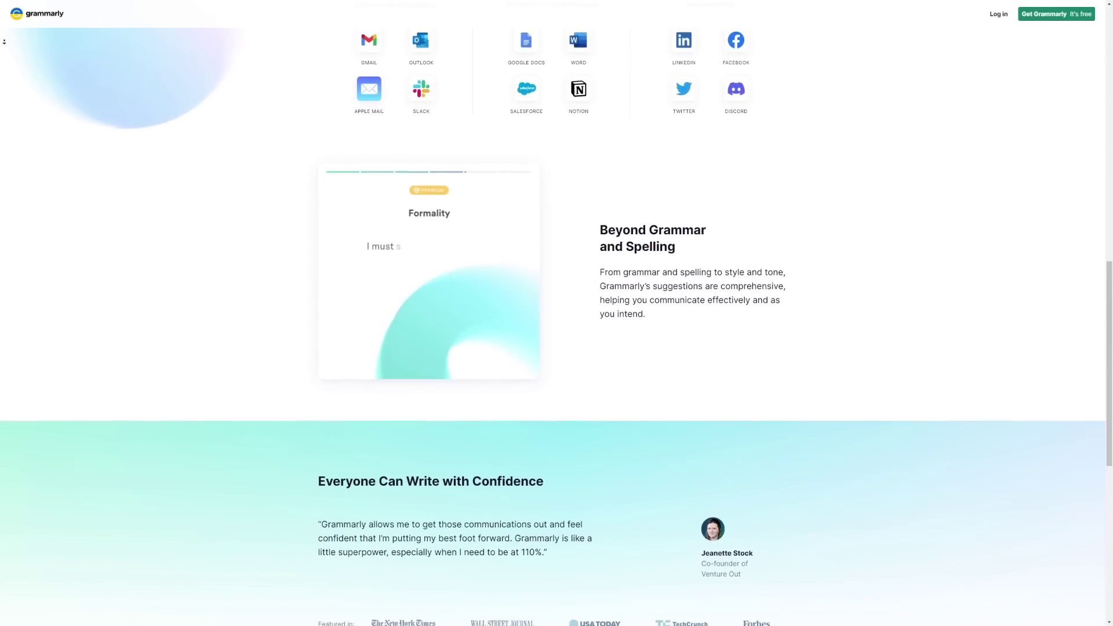
scroll(6, 42, down, 2)
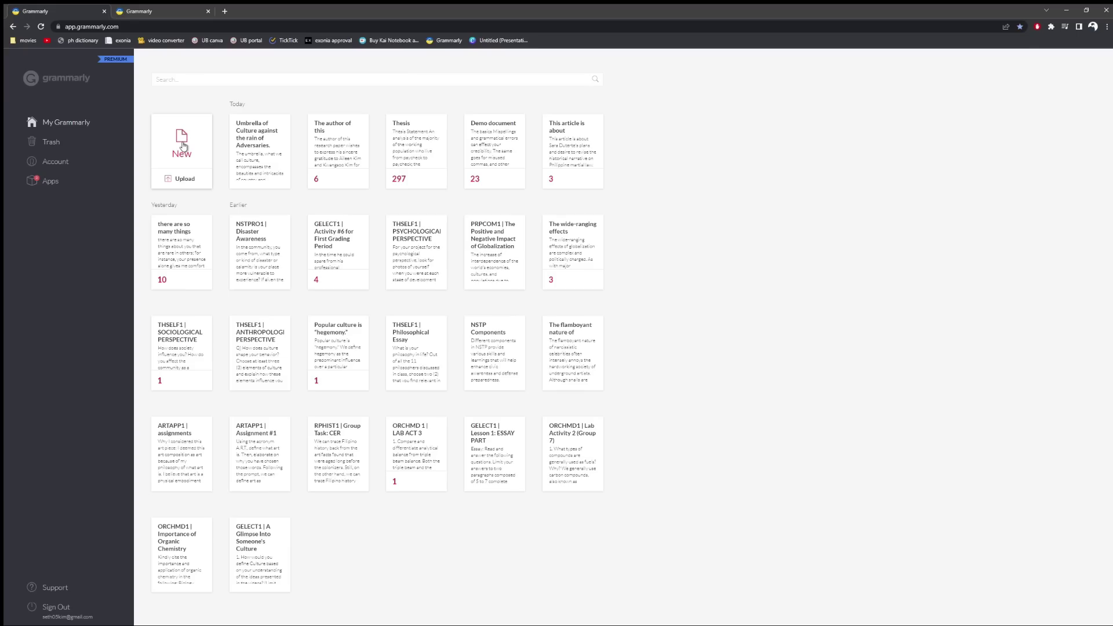
Start a new full-screen document and fix realyl to really, tying to trying, t o to to.
click(182, 145)
key(F11)
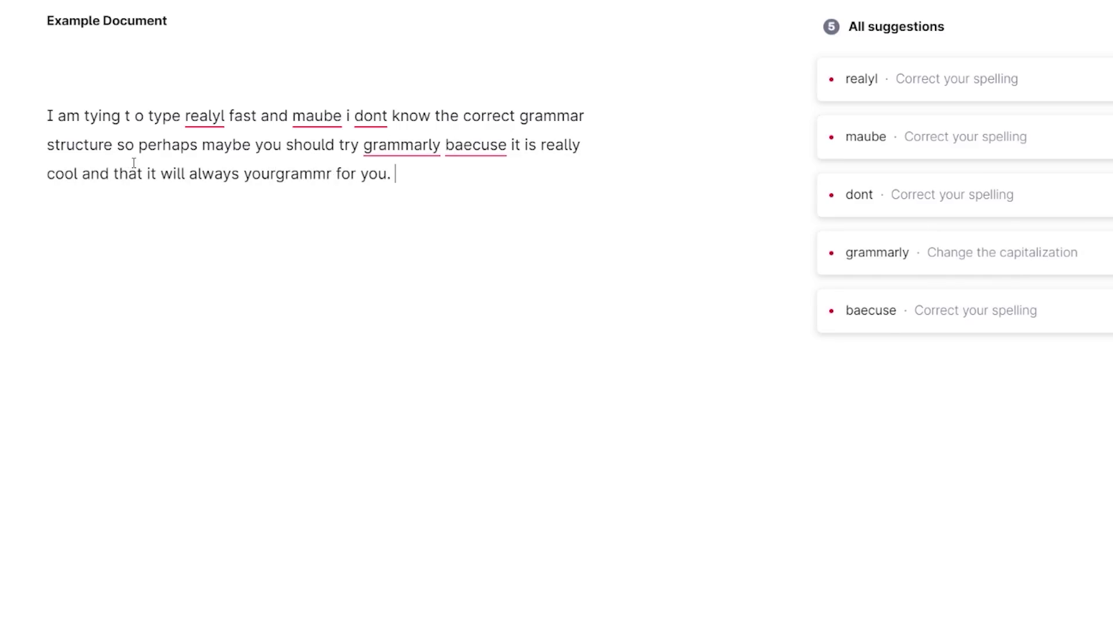
click(882, 79)
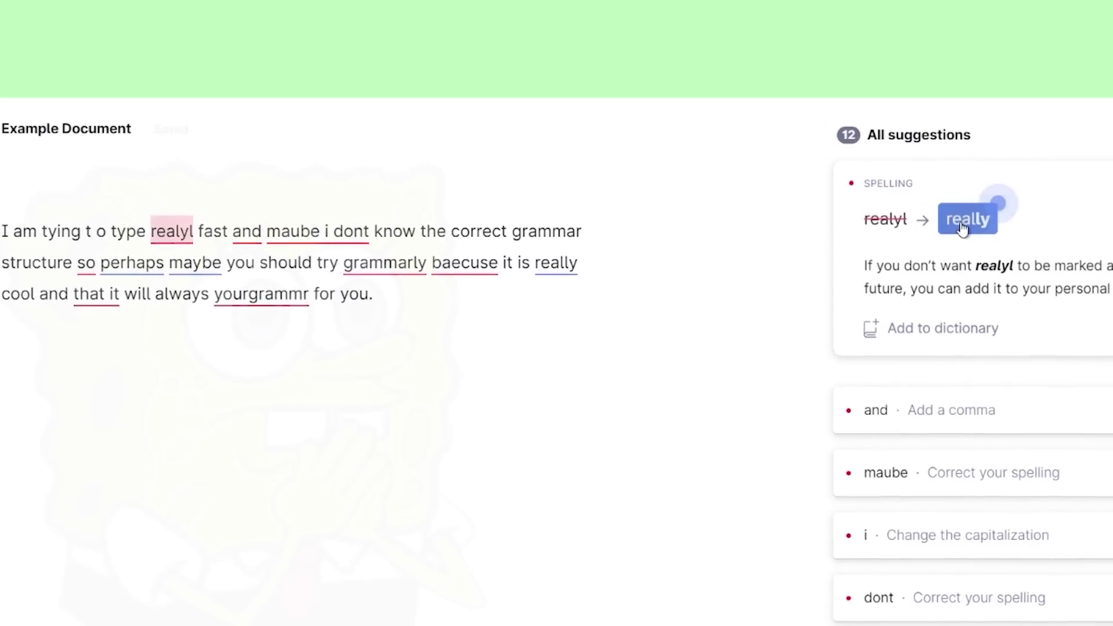
click(963, 229)
click(868, 193)
click(928, 232)
click(904, 191)
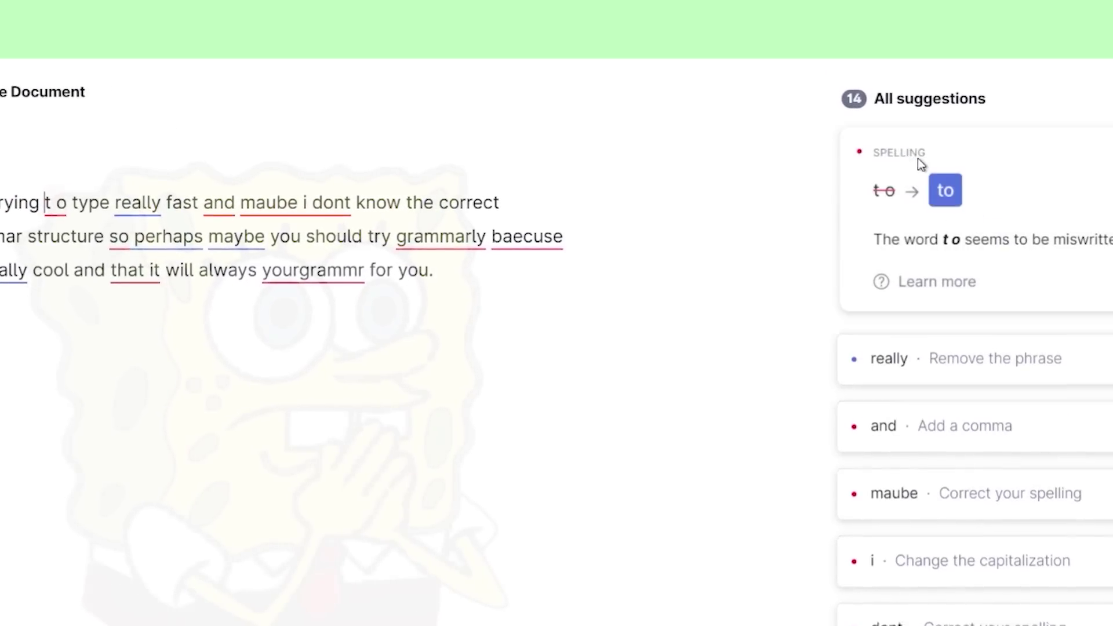
click(945, 190)
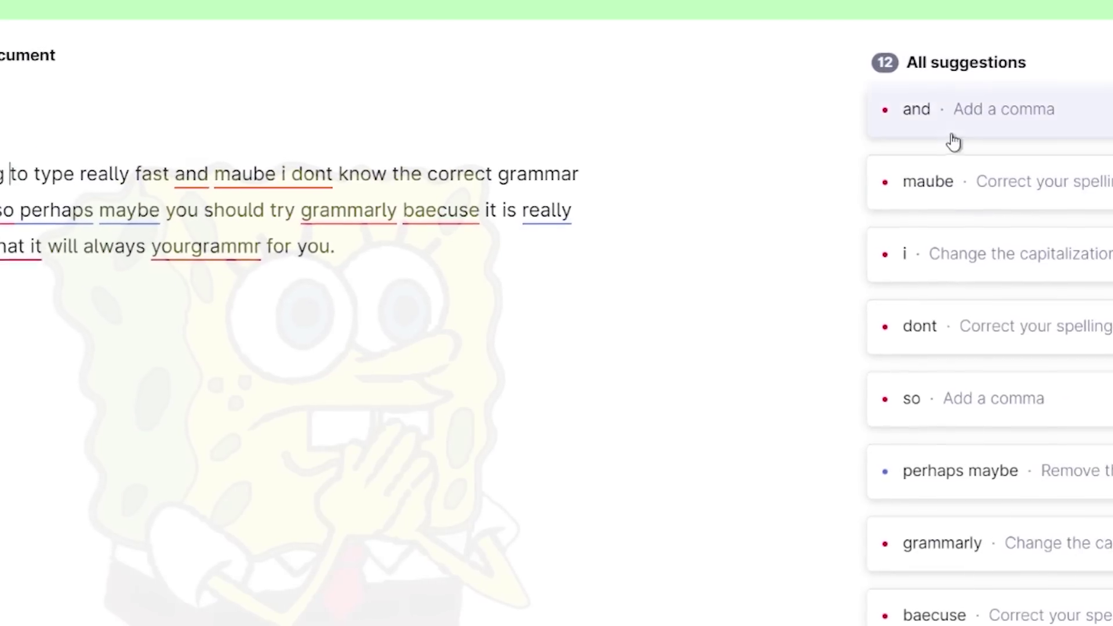
Add the comma before 'and', remove the redundant 'perhaps' and correct baecuse to because.
click(937, 168)
click(884, 145)
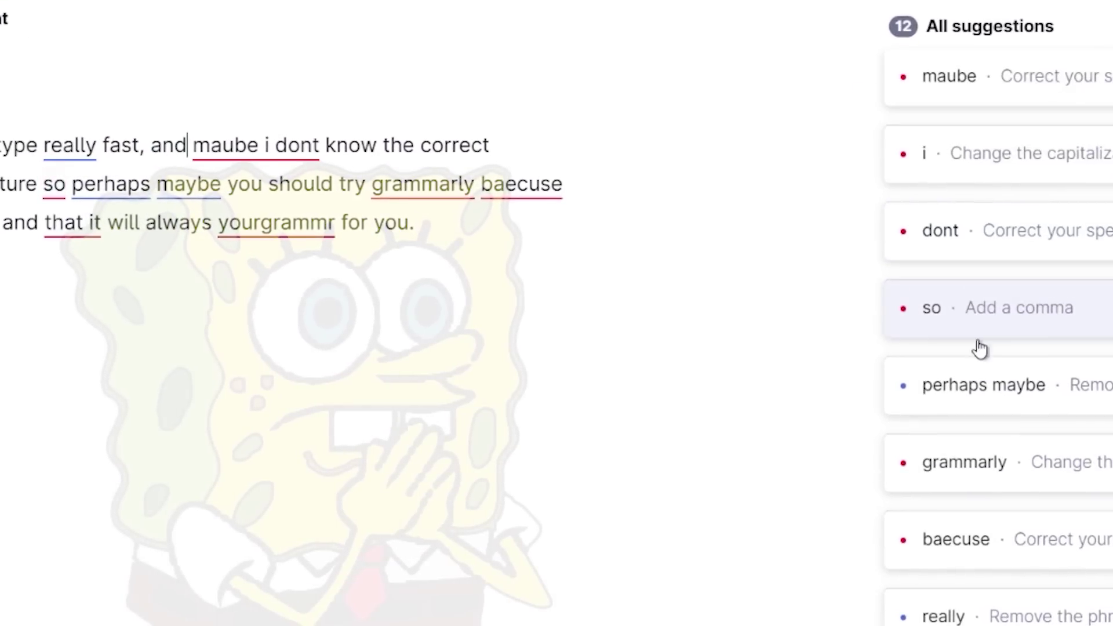
click(980, 374)
click(977, 161)
click(979, 139)
click(1084, 170)
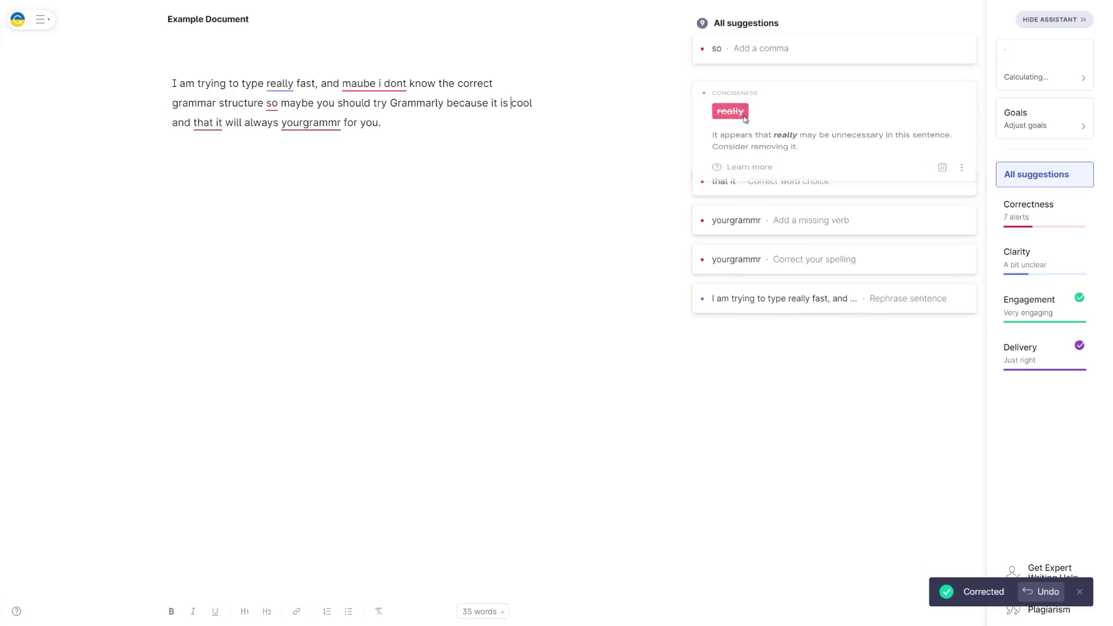
Accept the 'that it' word choice and 'have your' verb fixes, then rewrite the sentence for clarity.
click(732, 93)
click(404, 274)
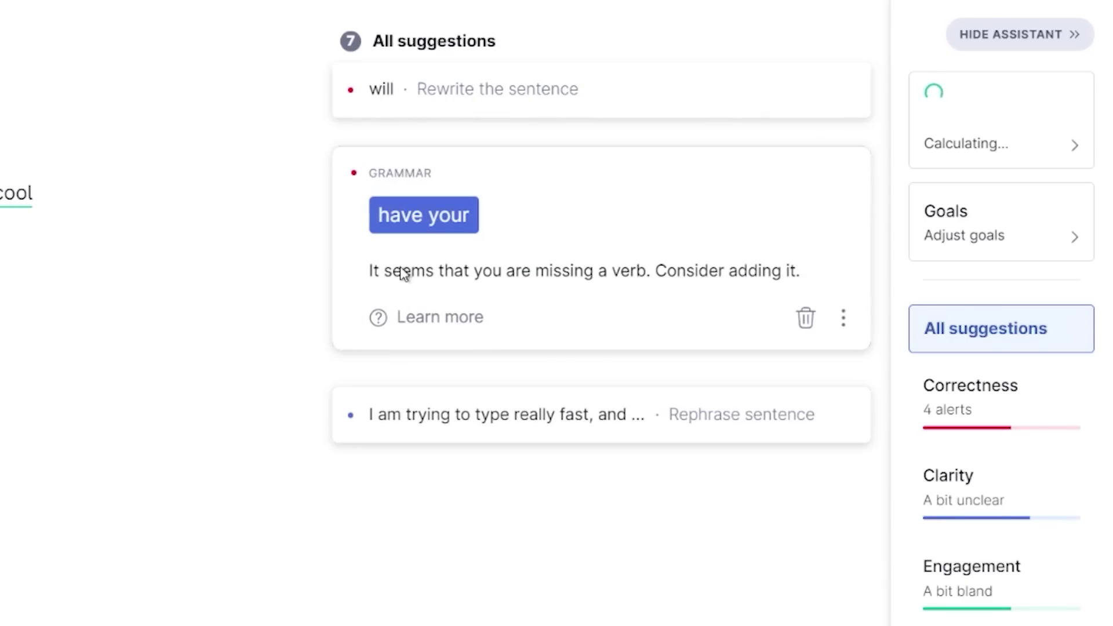
click(407, 229)
click(409, 168)
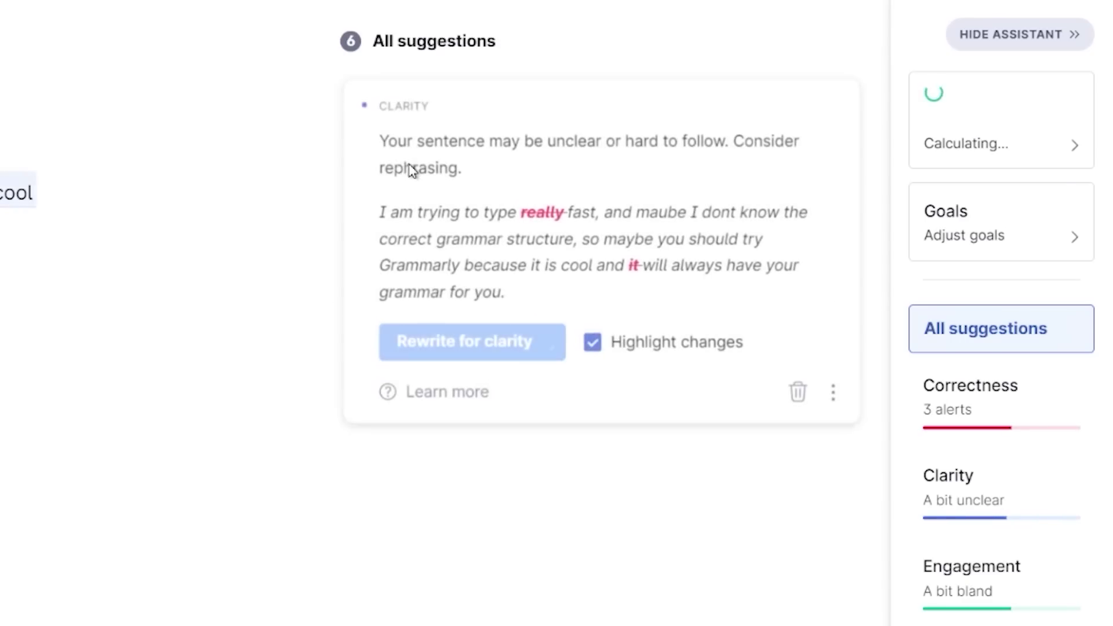
click(435, 345)
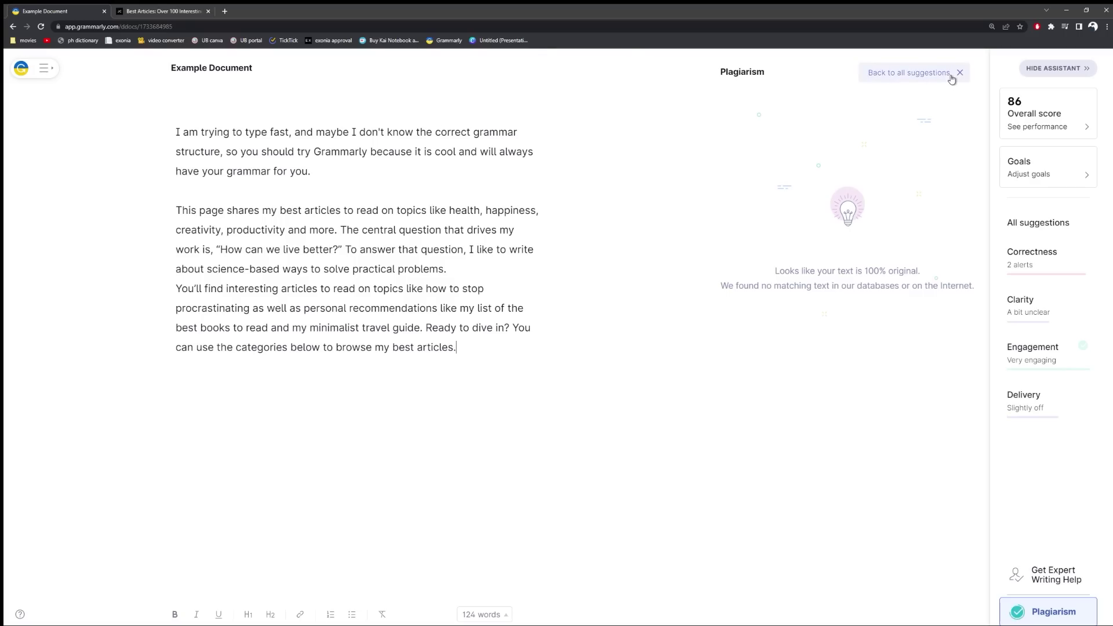
Return to all suggestions and rerun the plagiarism check on the Example Document.
click(951, 79)
click(1026, 620)
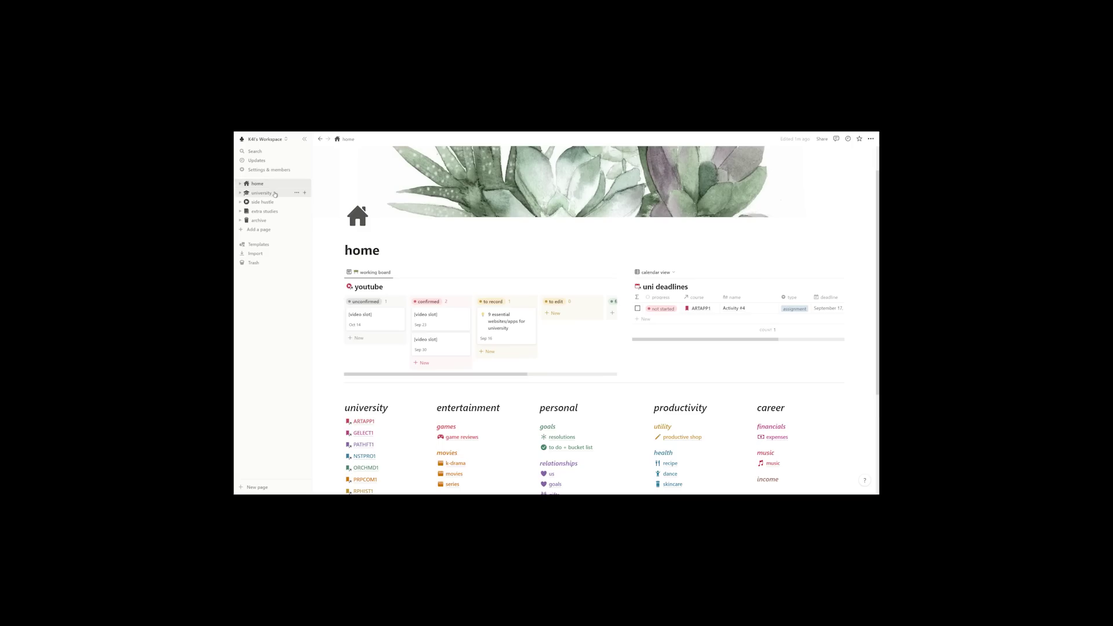
click(264, 193)
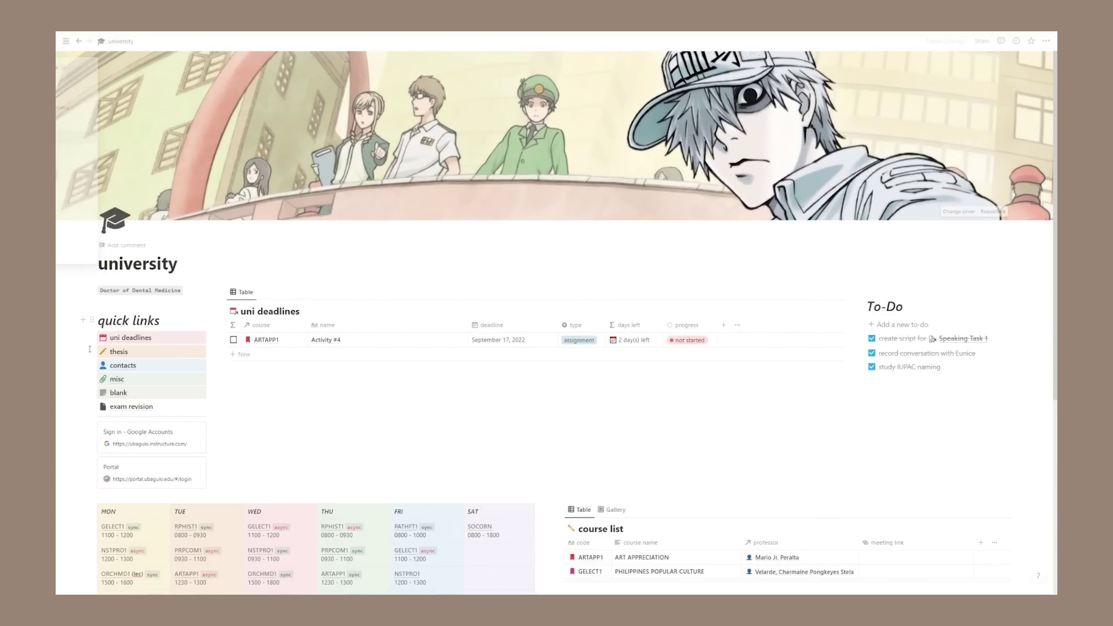
scroll(69, 257, down, 3)
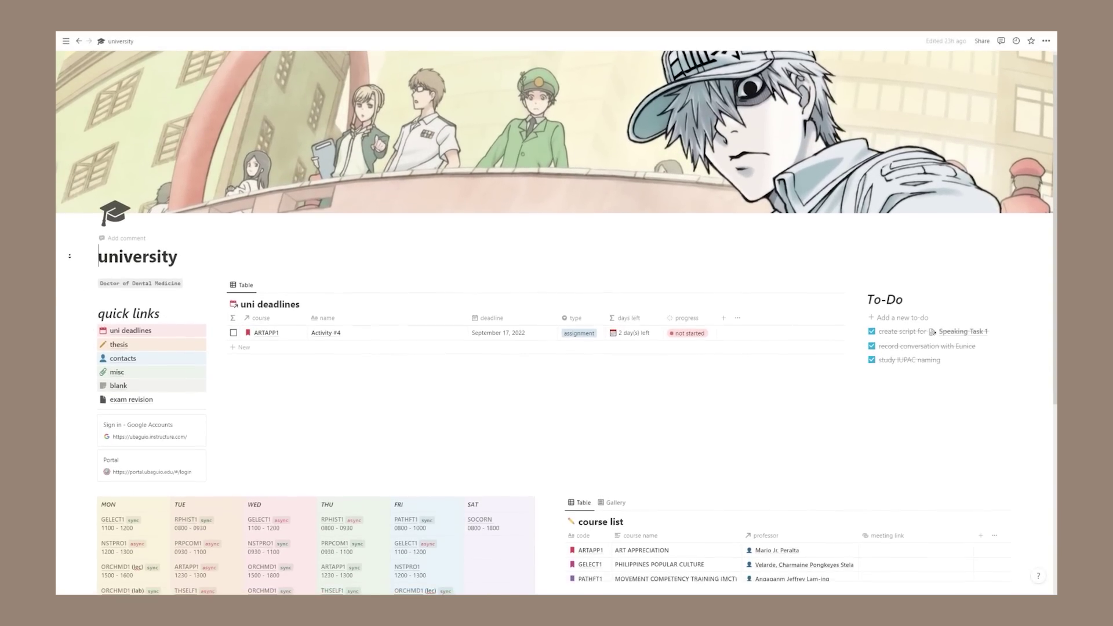
scroll(69, 257, down, 3)
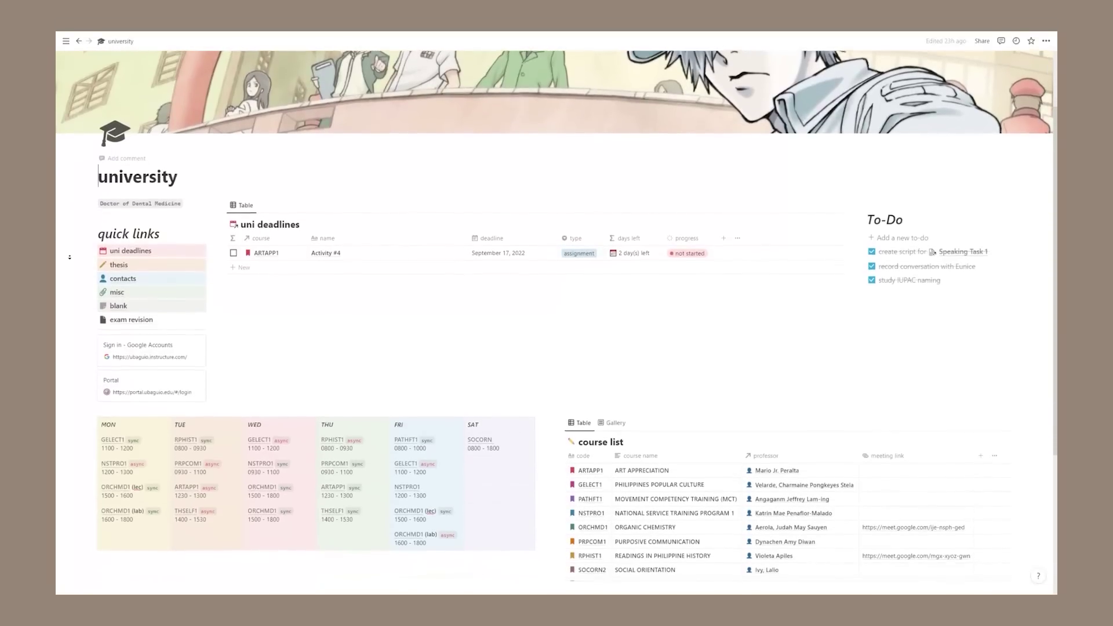
scroll(70, 257, down, 3)
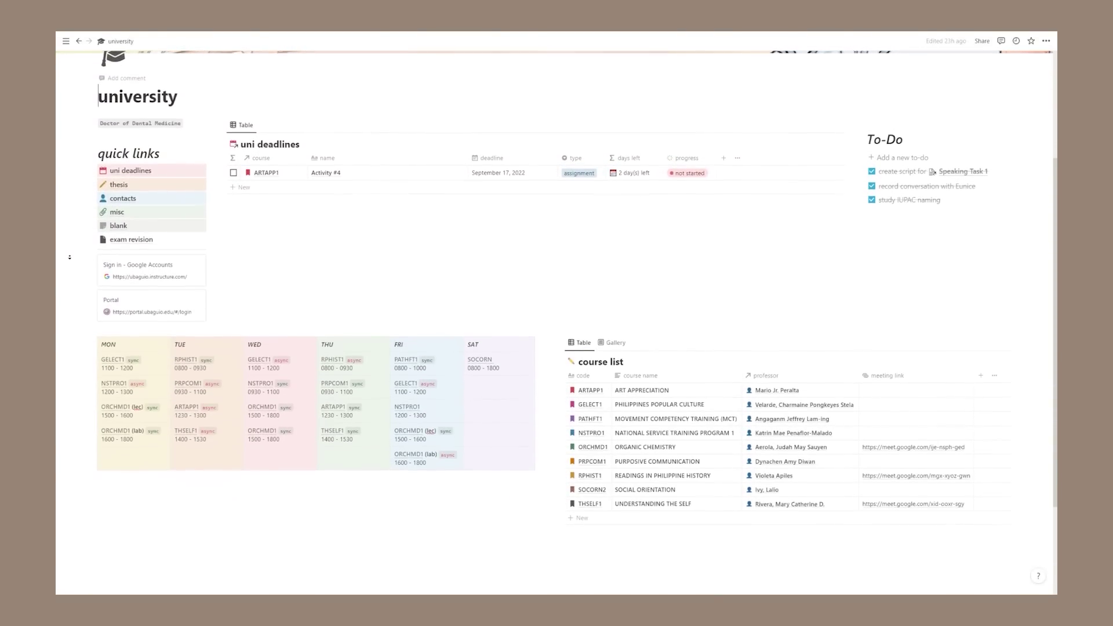
scroll(69, 257, down, 3)
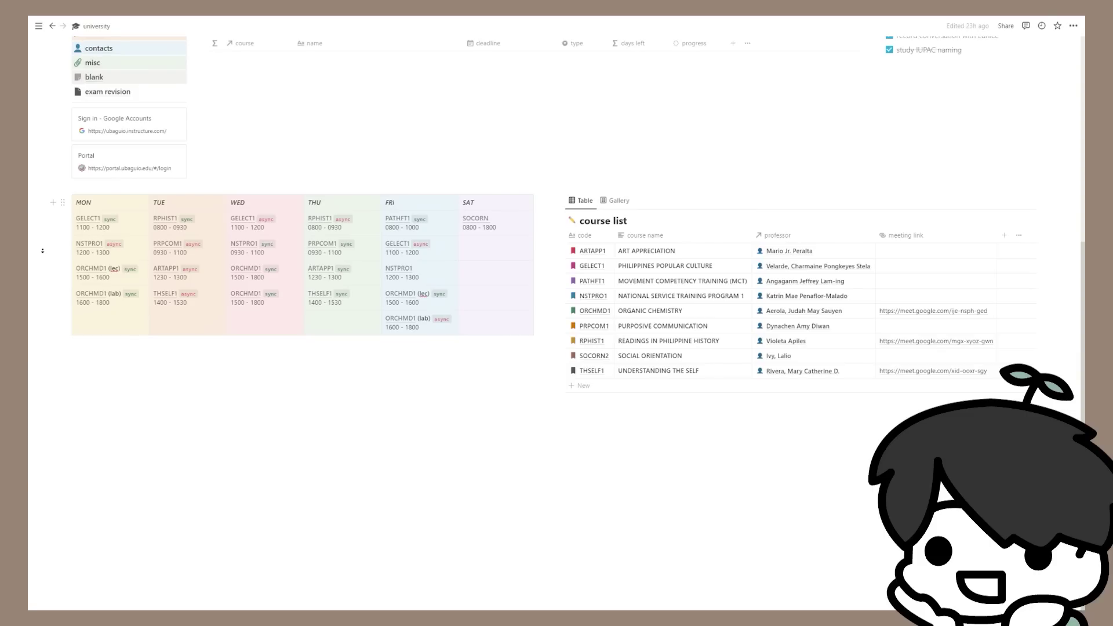
scroll(41, 237, up, 5)
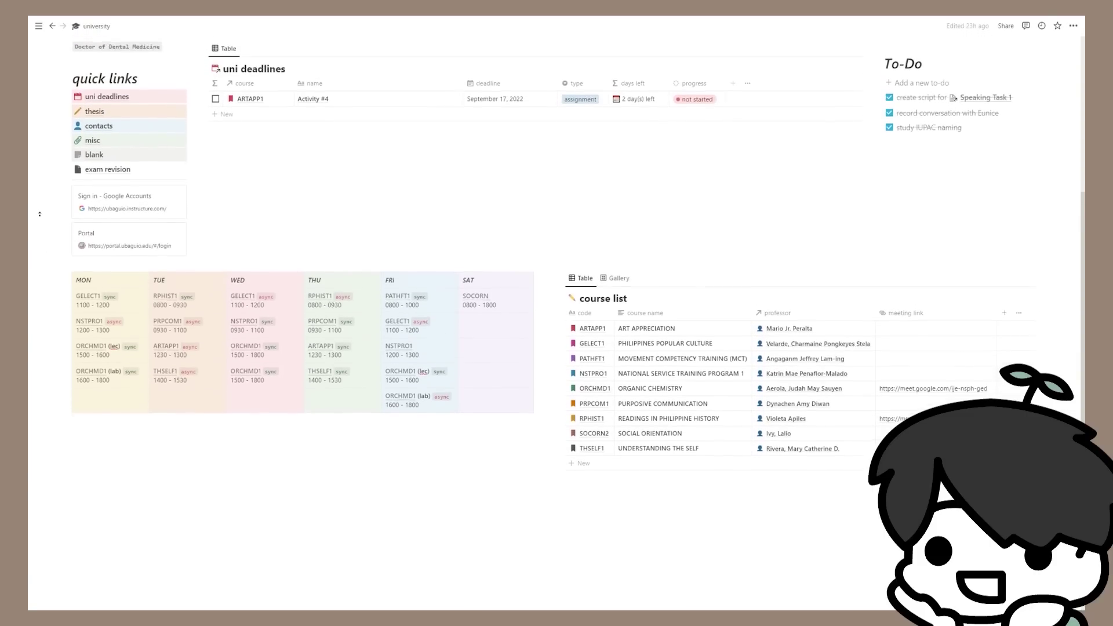
scroll(40, 214, up, 5)
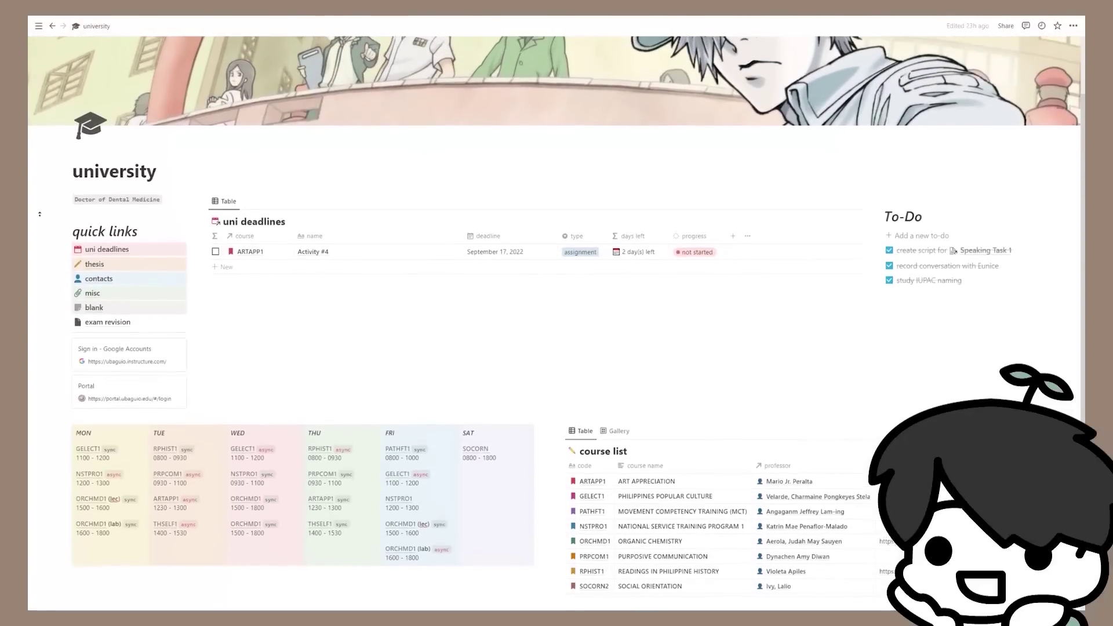
scroll(39, 214, up, 2)
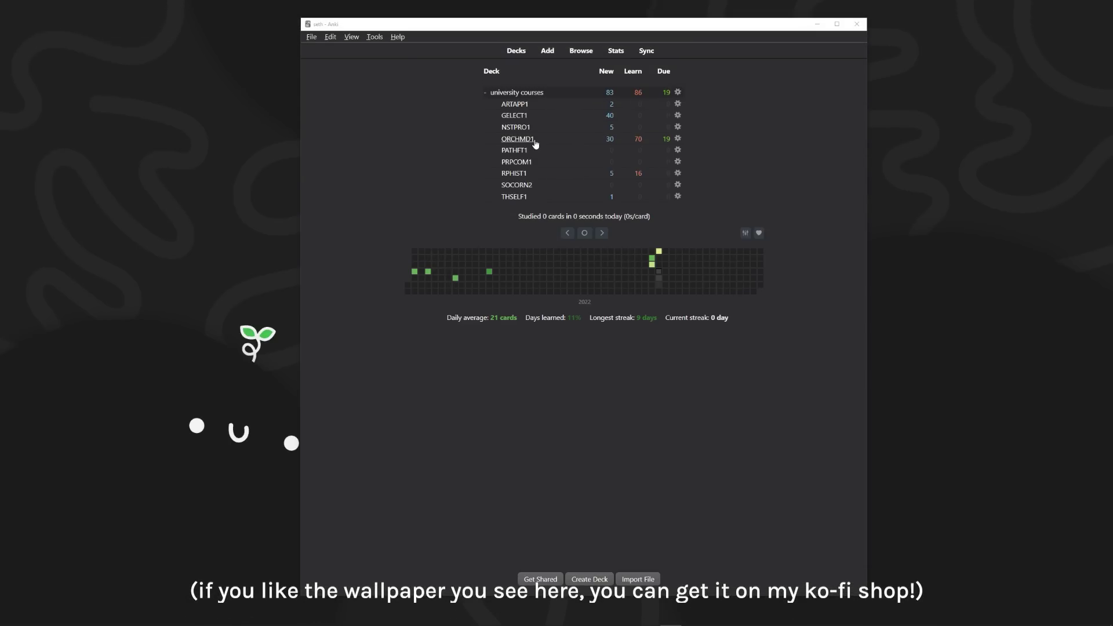
Study ORCHMD1 cards on alkanes, cyanides, group X and melting/boiling points, revealing and rating each.
click(518, 139)
click(655, 119)
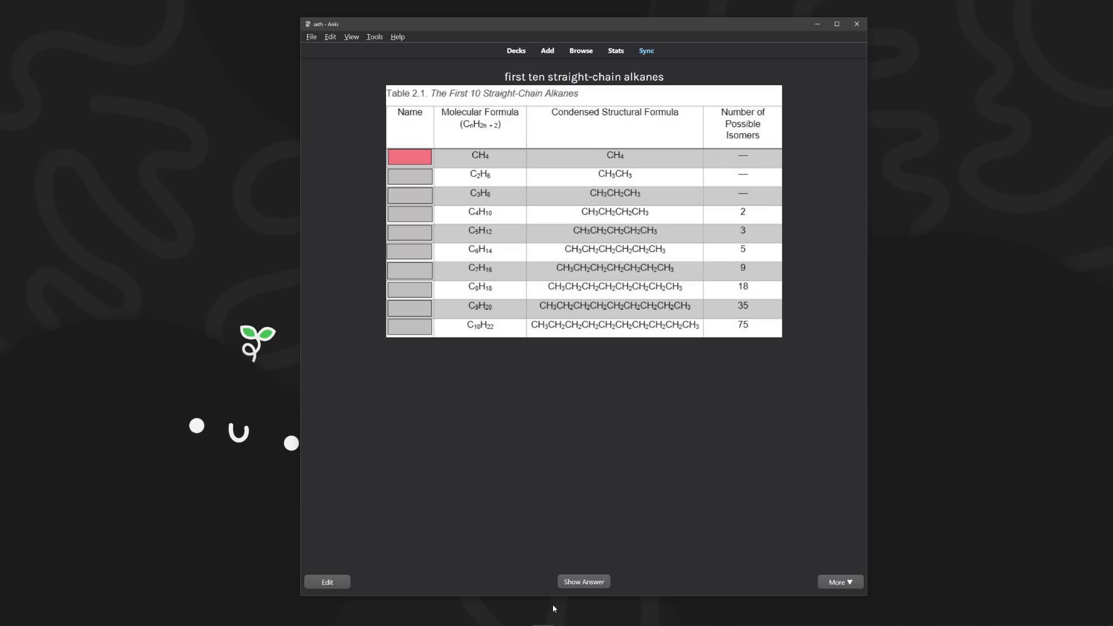
key(space)
click(615, 584)
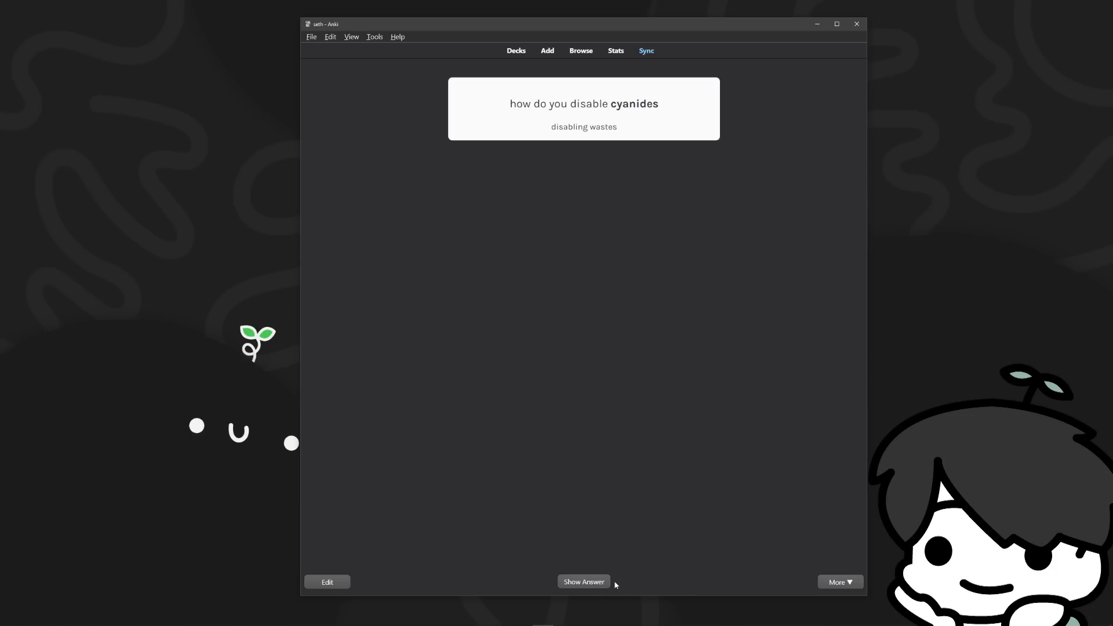
key(space)
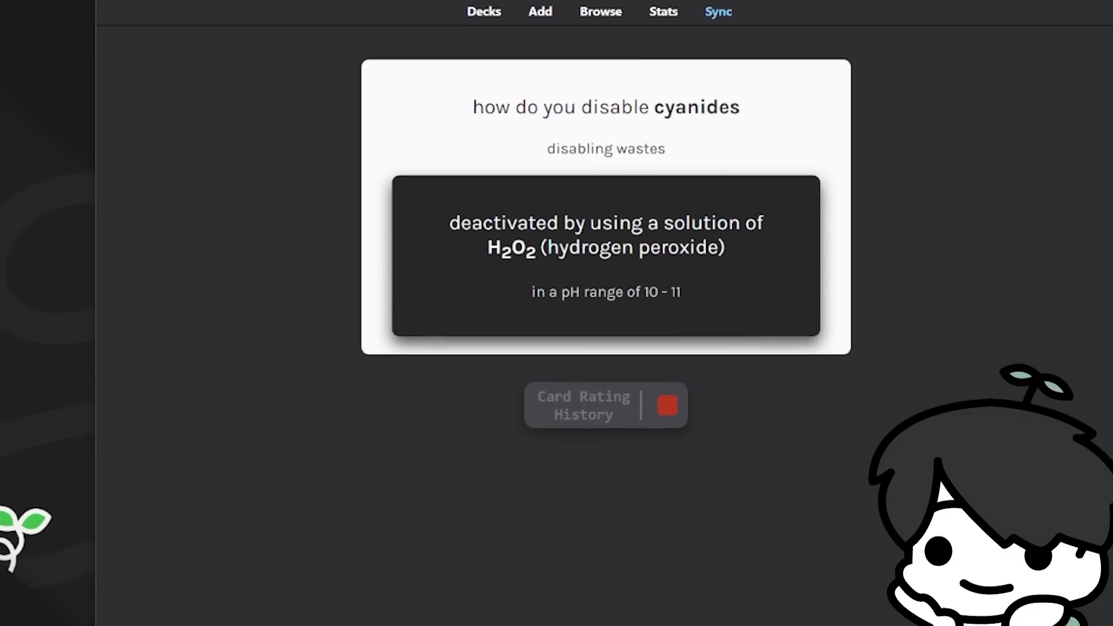
key(space)
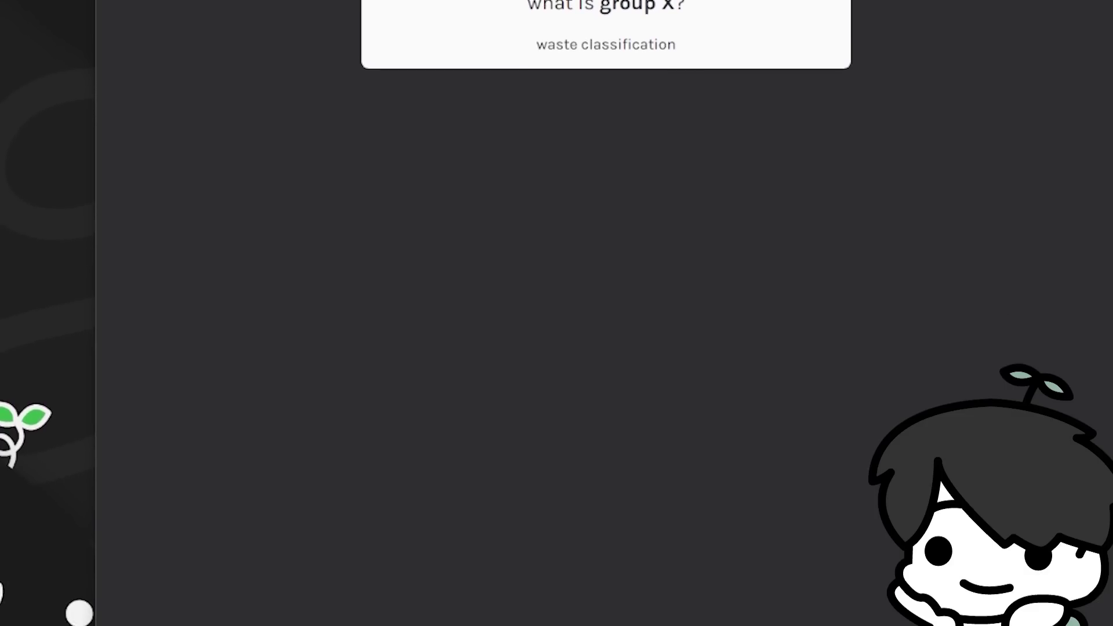
key(space)
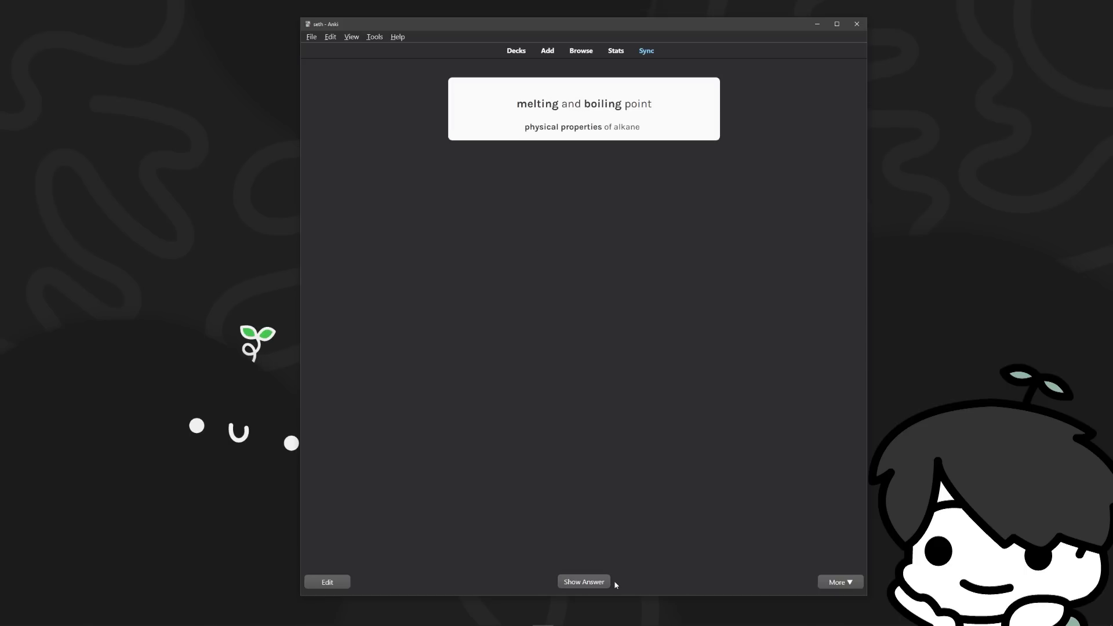
key(space)
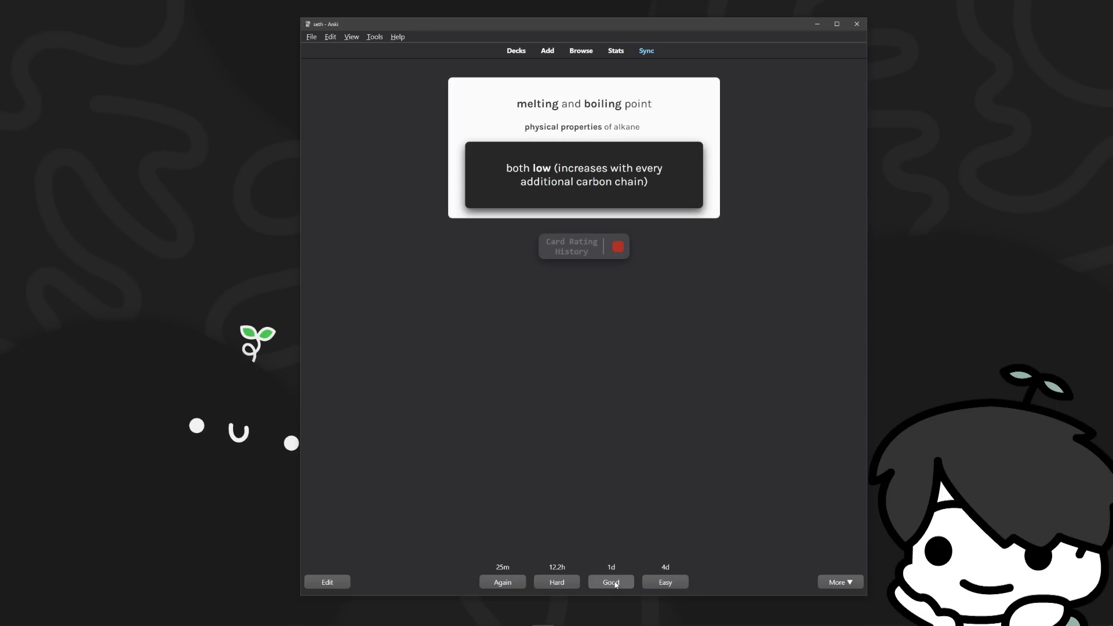
click(616, 583)
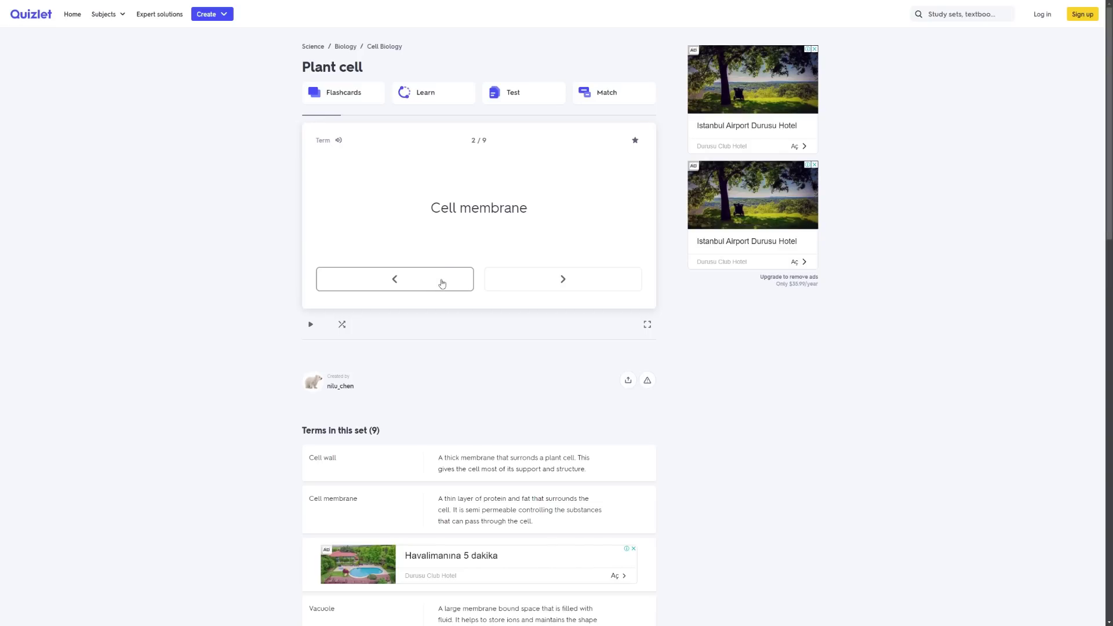
Flip the Cell wall, Rough ER and Smooth ER flashcards to their definitions, reaching card 7/9.
click(443, 284)
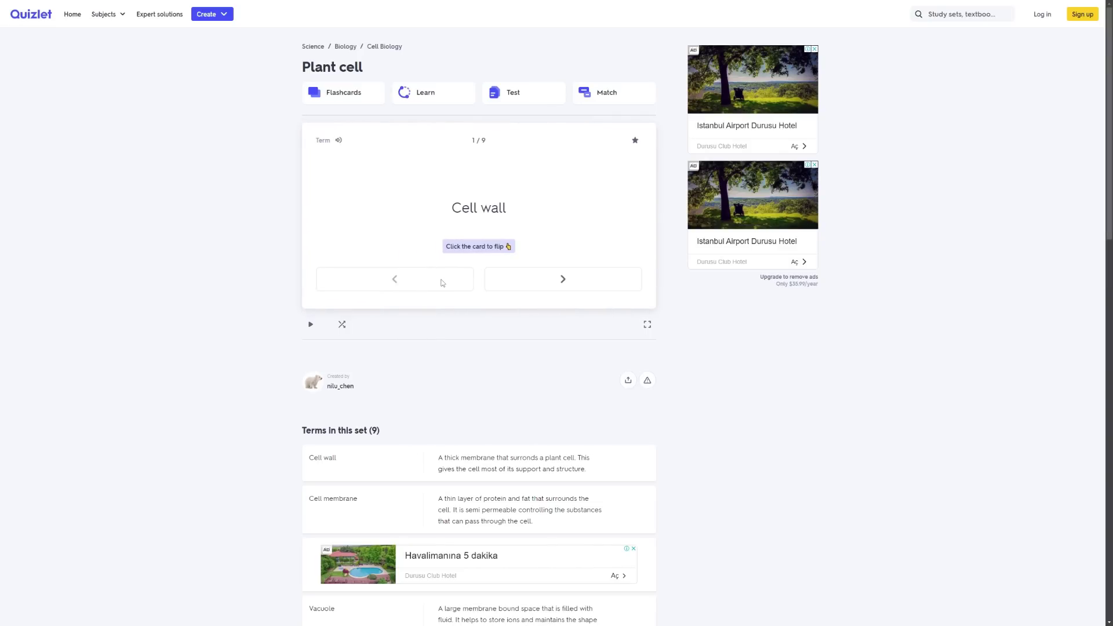
click(478, 221)
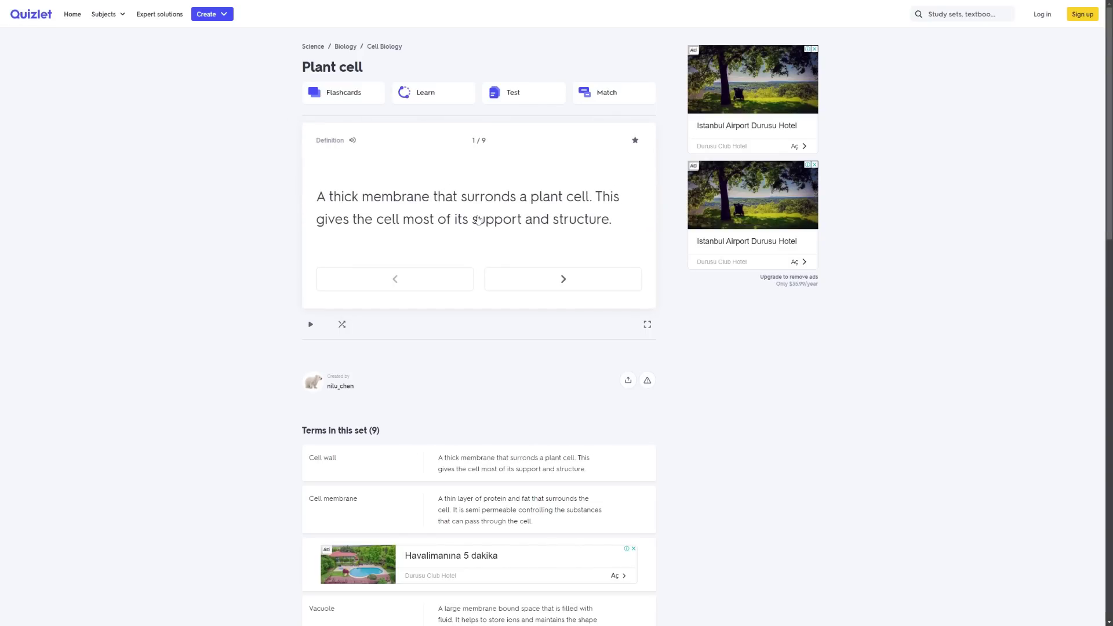
click(515, 279)
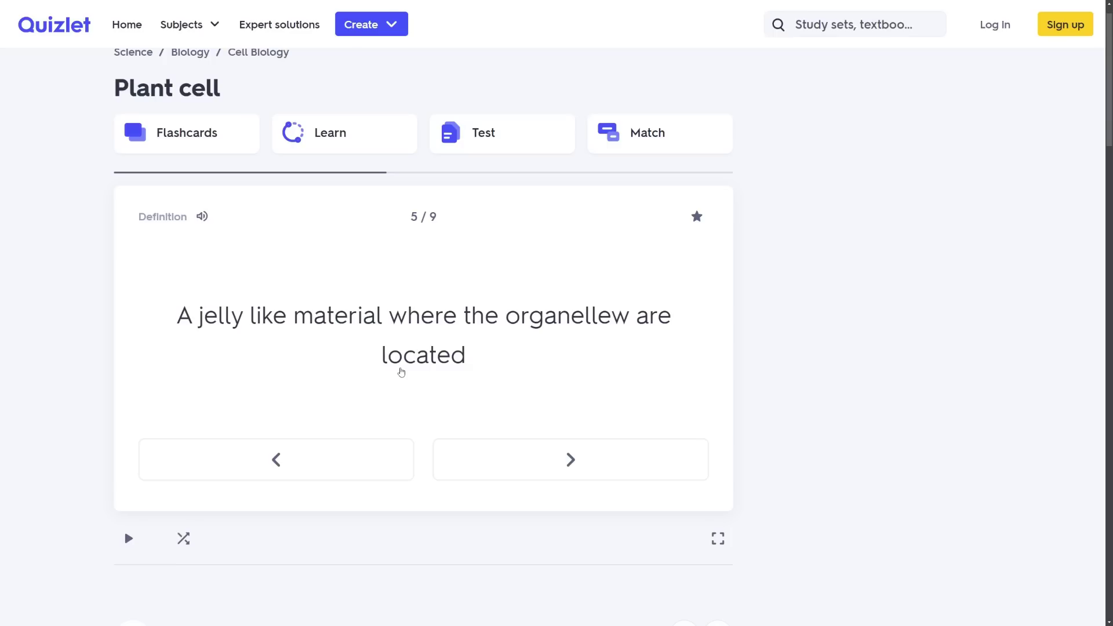
click(527, 474)
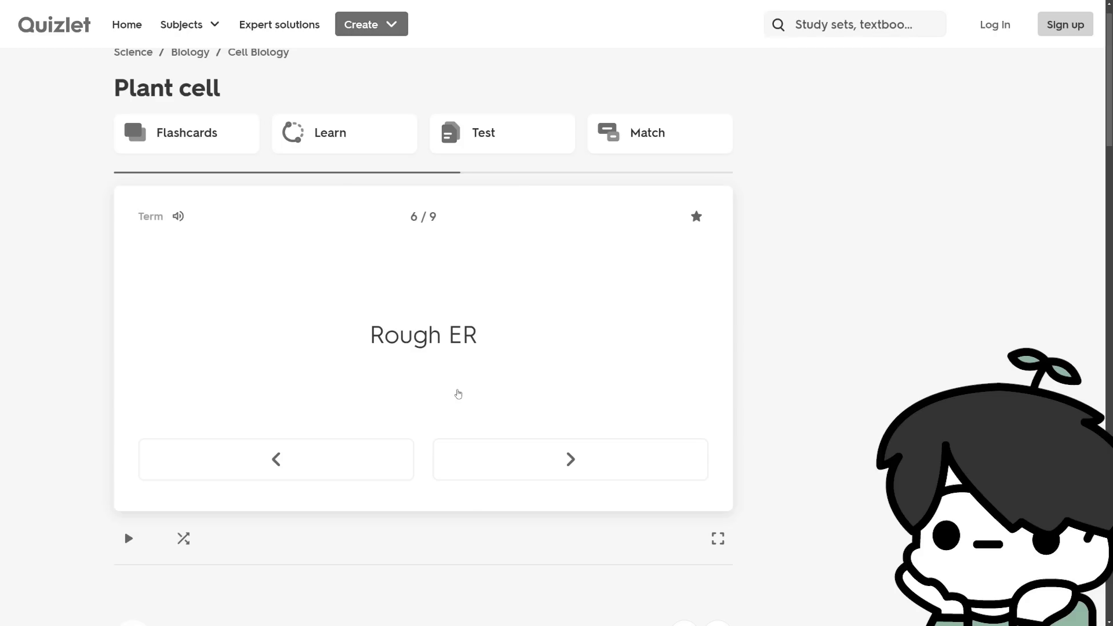
click(457, 377)
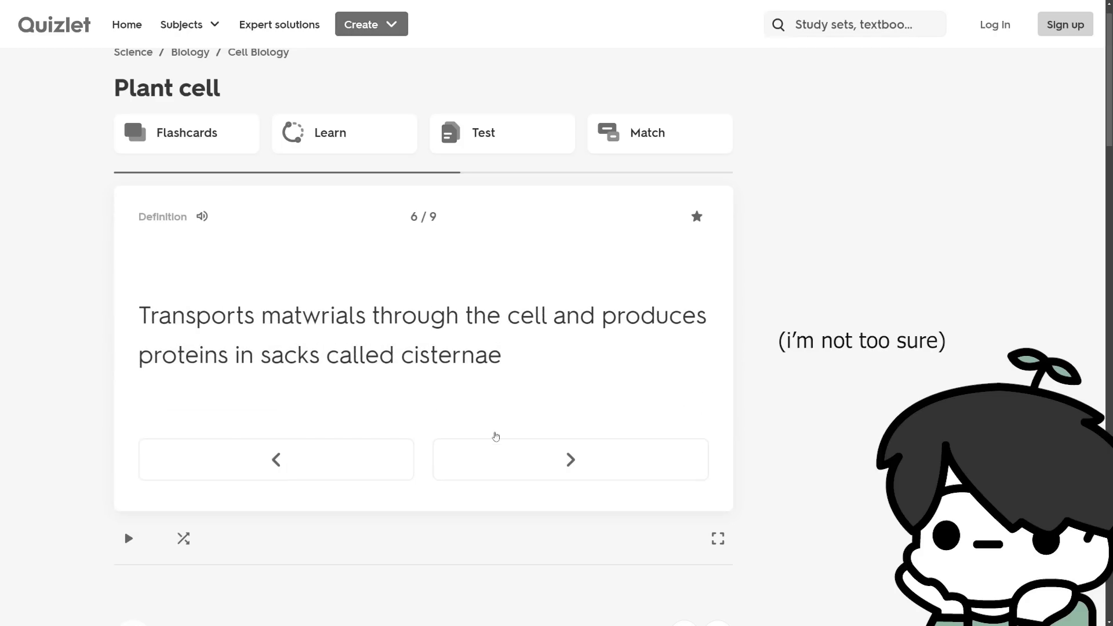
click(524, 455)
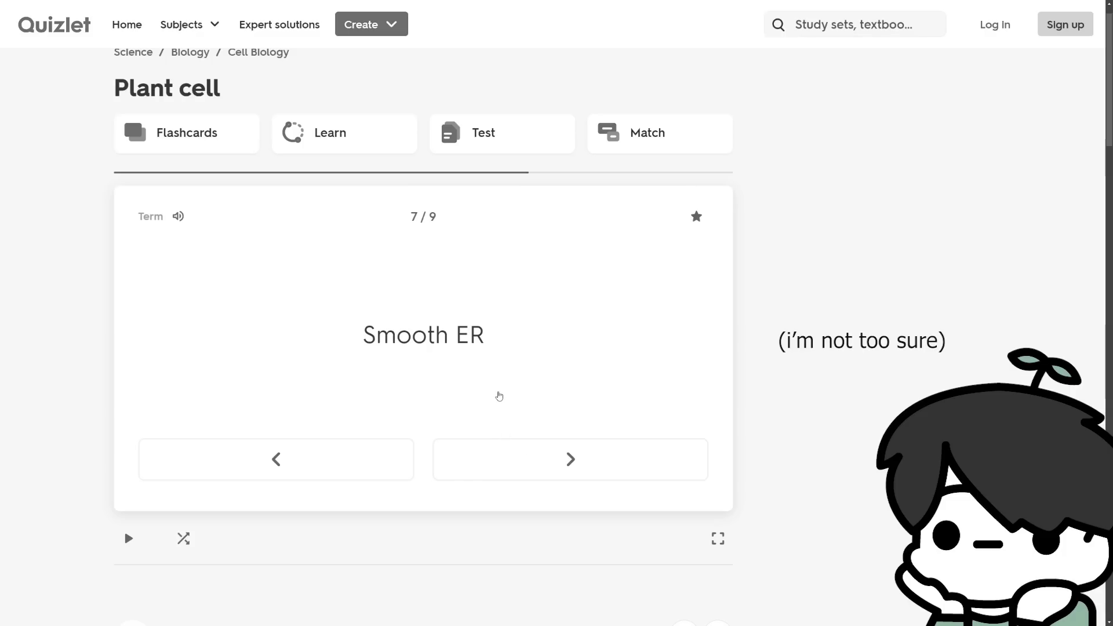
click(499, 396)
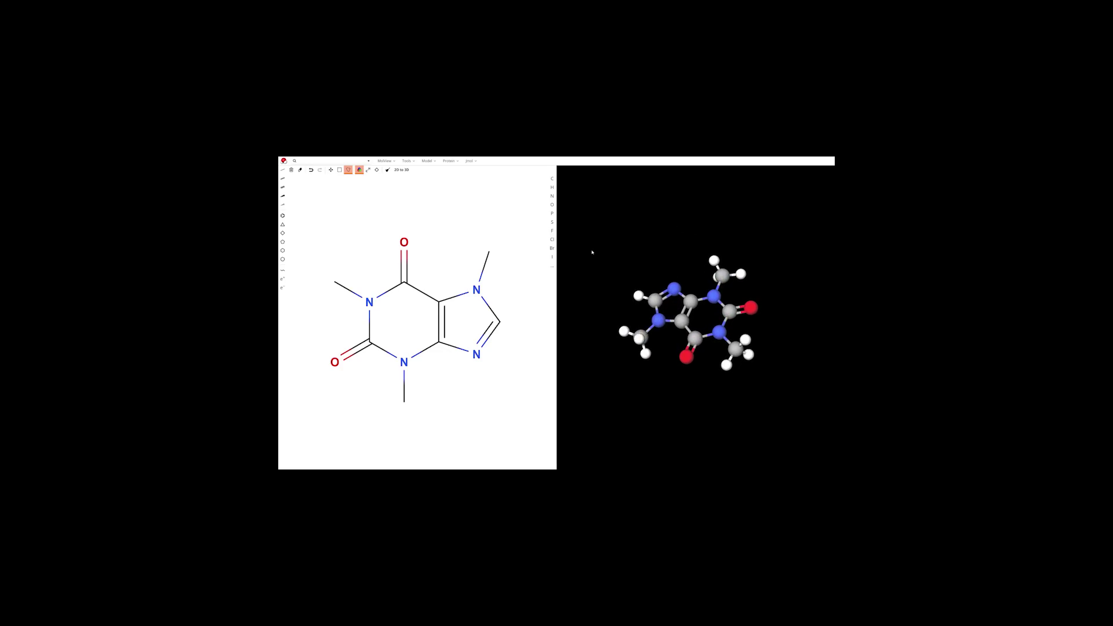
Load Ammonia in MolView, then replace the Glucose search with 'adenin' and load that compound.
text(ammonia)
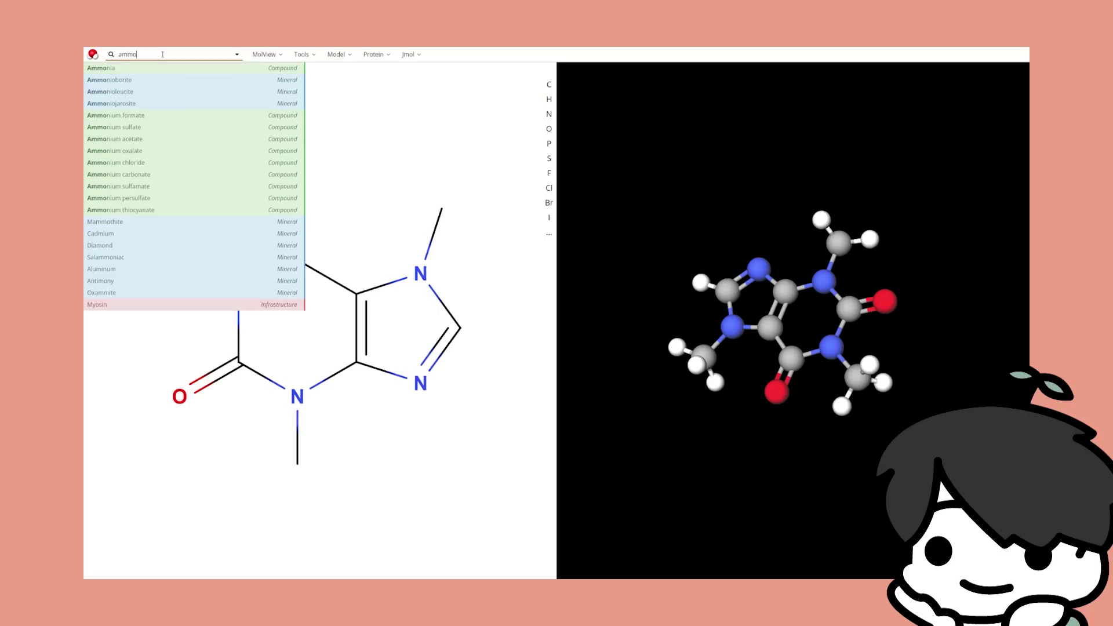
click(133, 69)
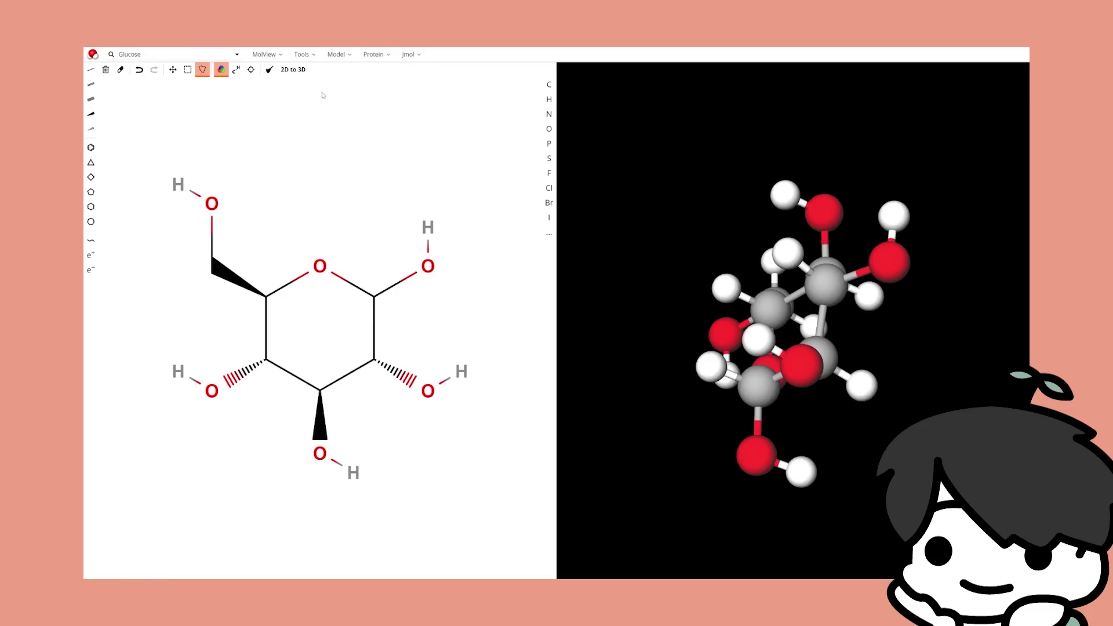
click(211, 53)
text(adenin)
key(Return)
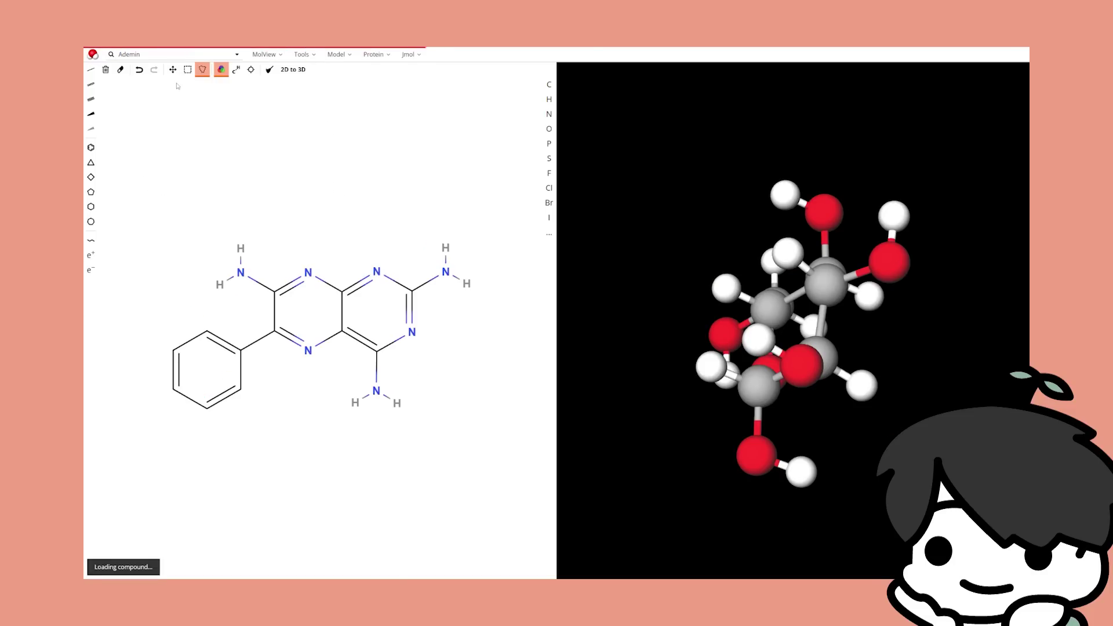
Search 'deox' to load the Deoxyribonuclease protein and open the Model options menu.
click(128, 53)
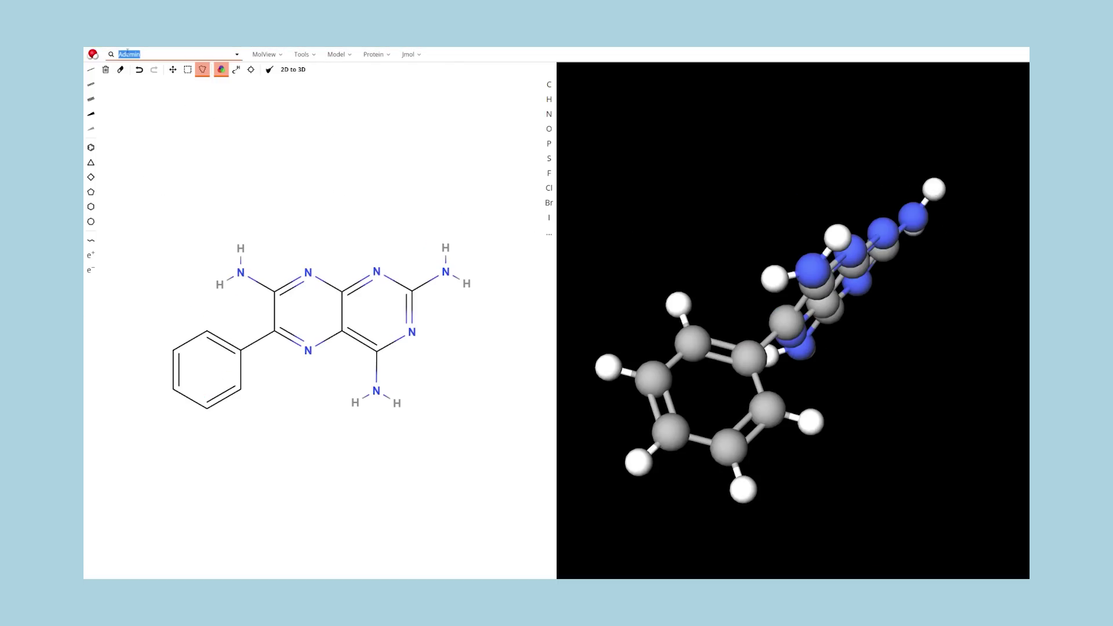
text(deox)
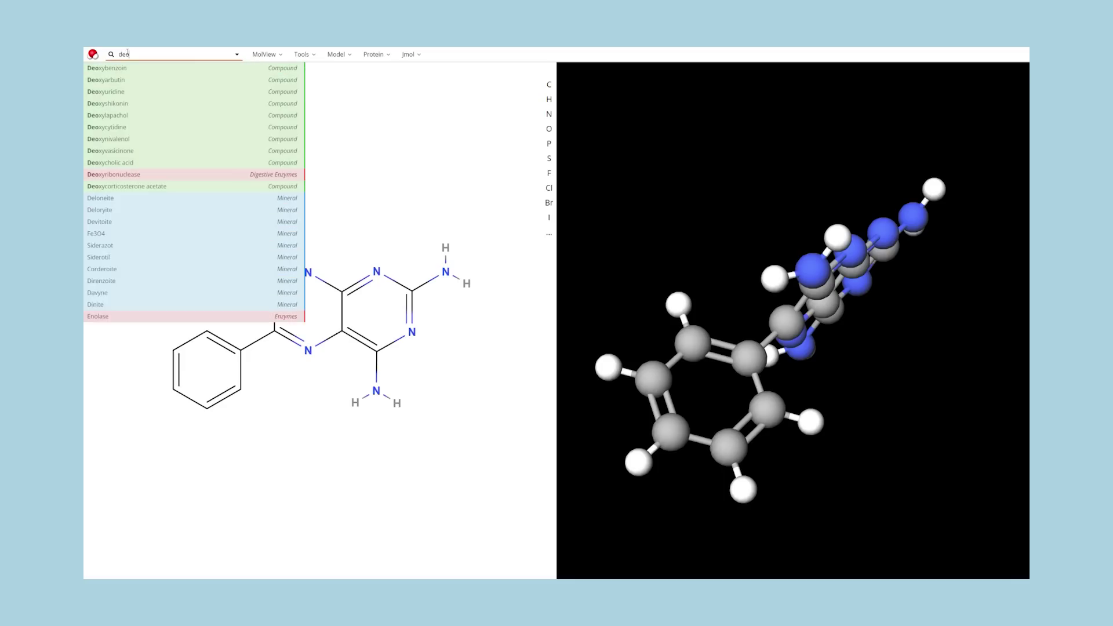
click(134, 175)
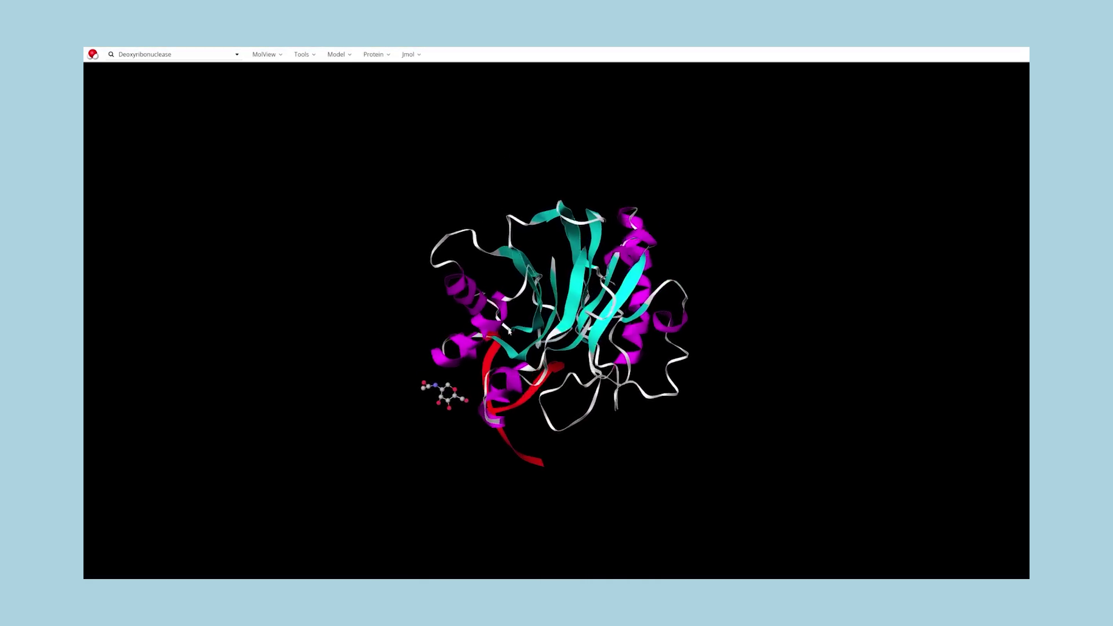
click(336, 54)
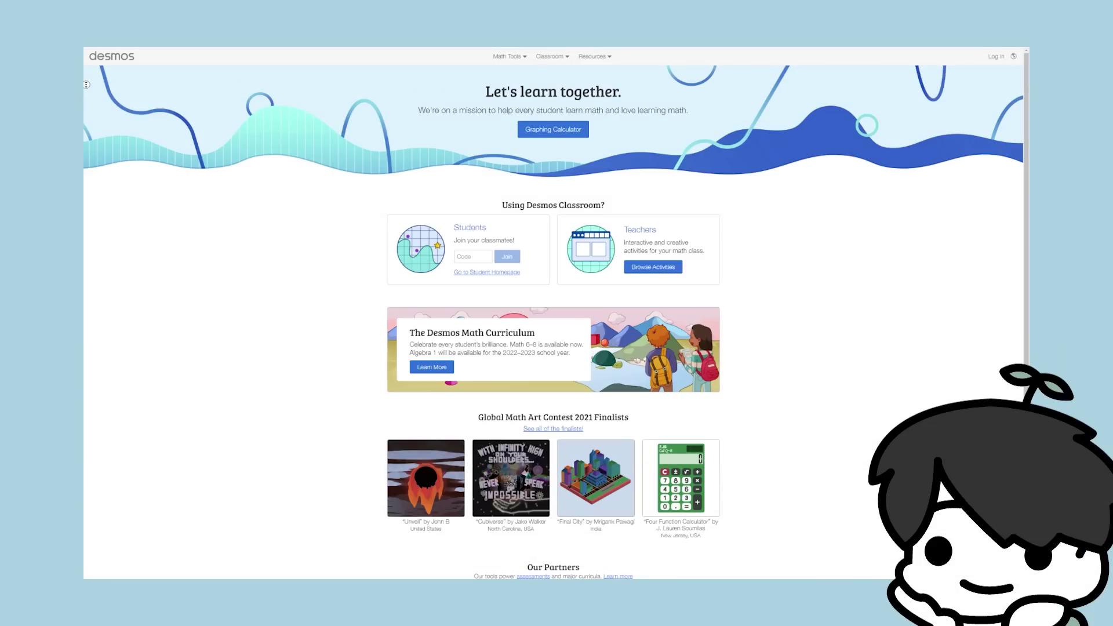
Scroll down the Desmos homepage past the 'Let's learn together' banner.
scroll(85, 92, down, 2)
scroll(85, 93, down, 2)
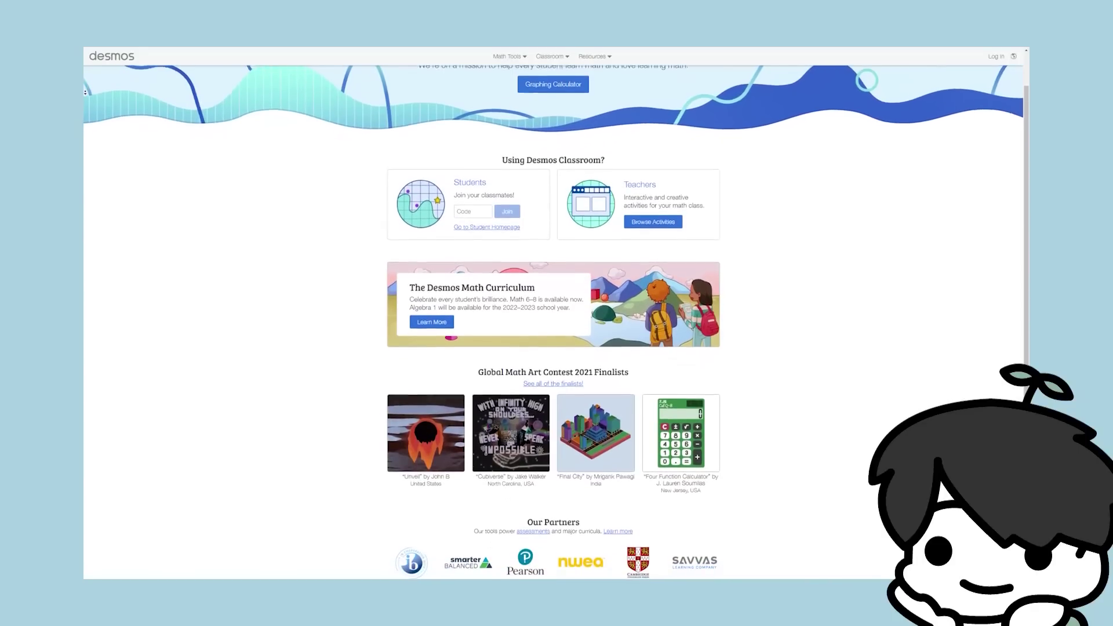
scroll(85, 92, down, 2)
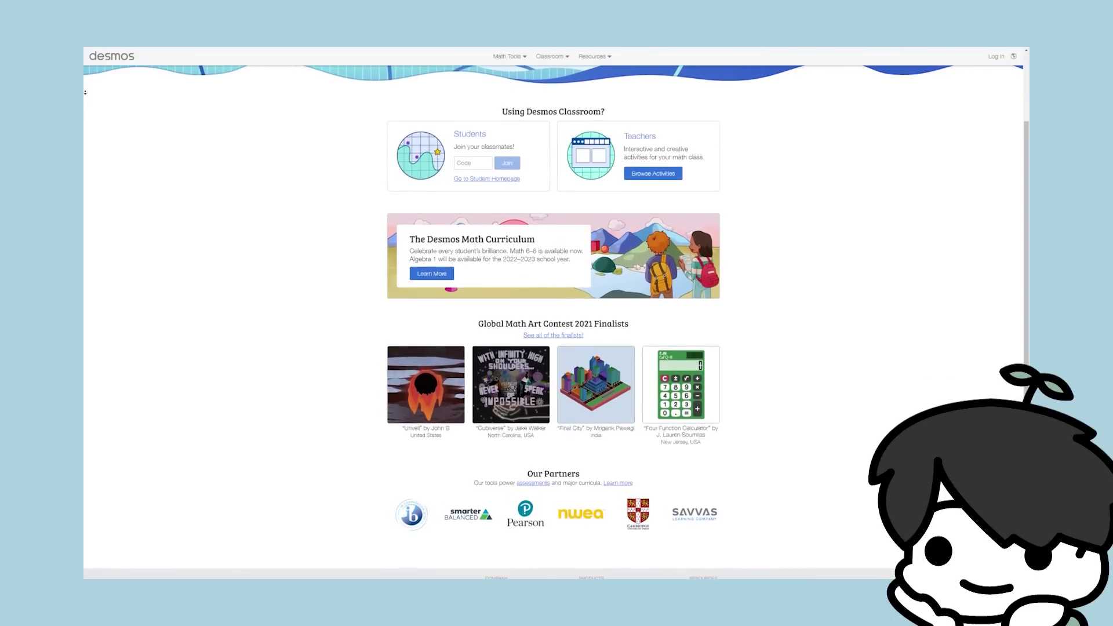
scroll(85, 92, down, 2)
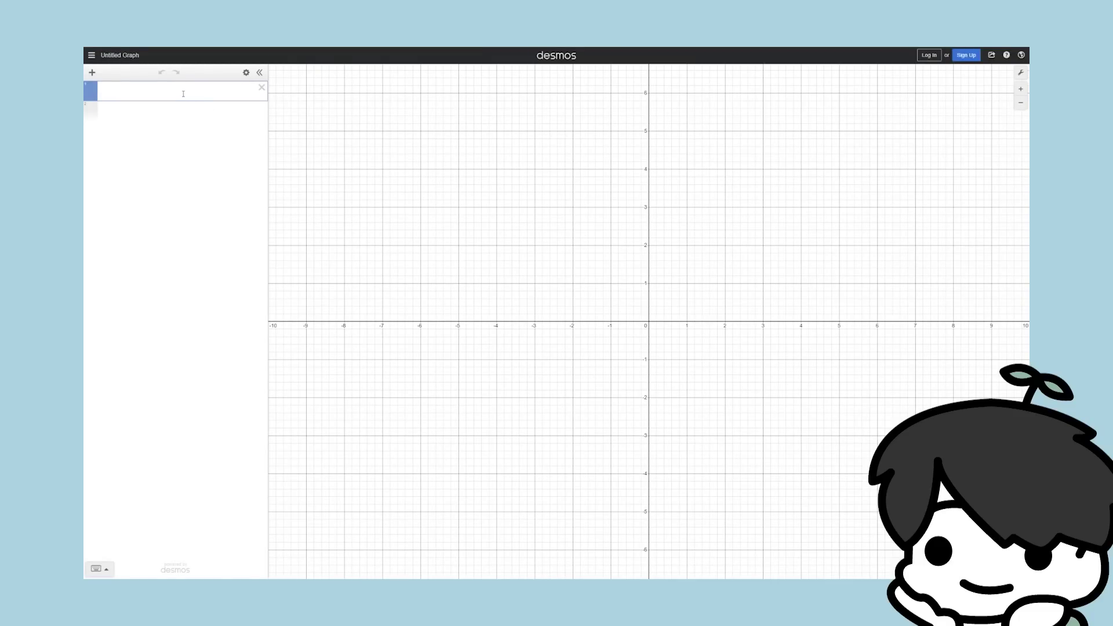
Shift cos(x−p) to nearly overlap cos(x), then raise the Polar: Rose b slider to 9.
text(x^)
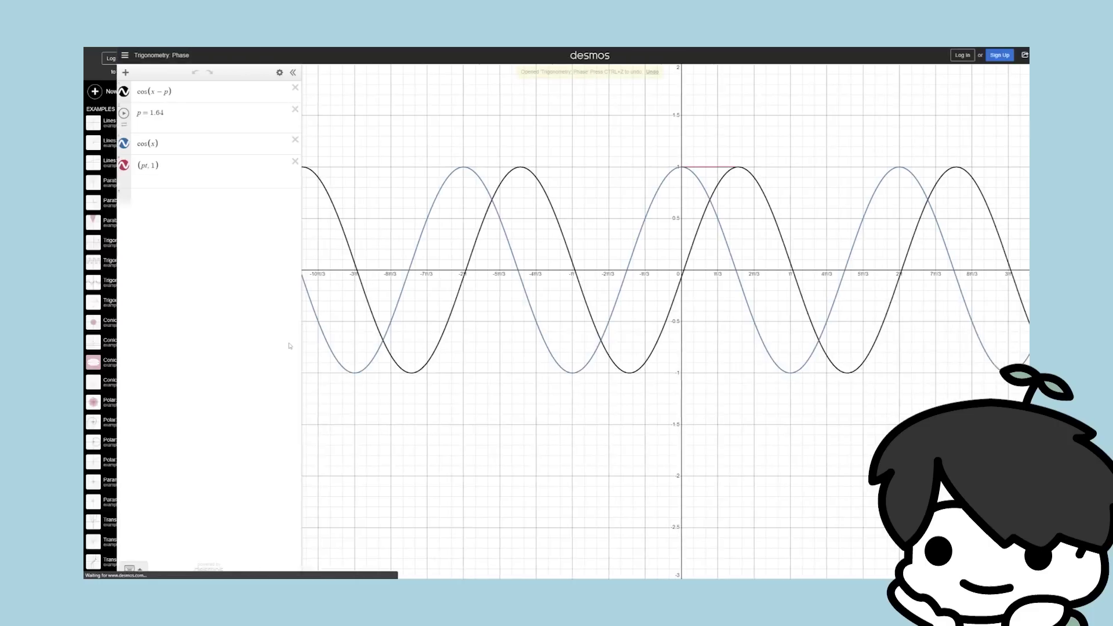
drag(196, 125, 167, 141)
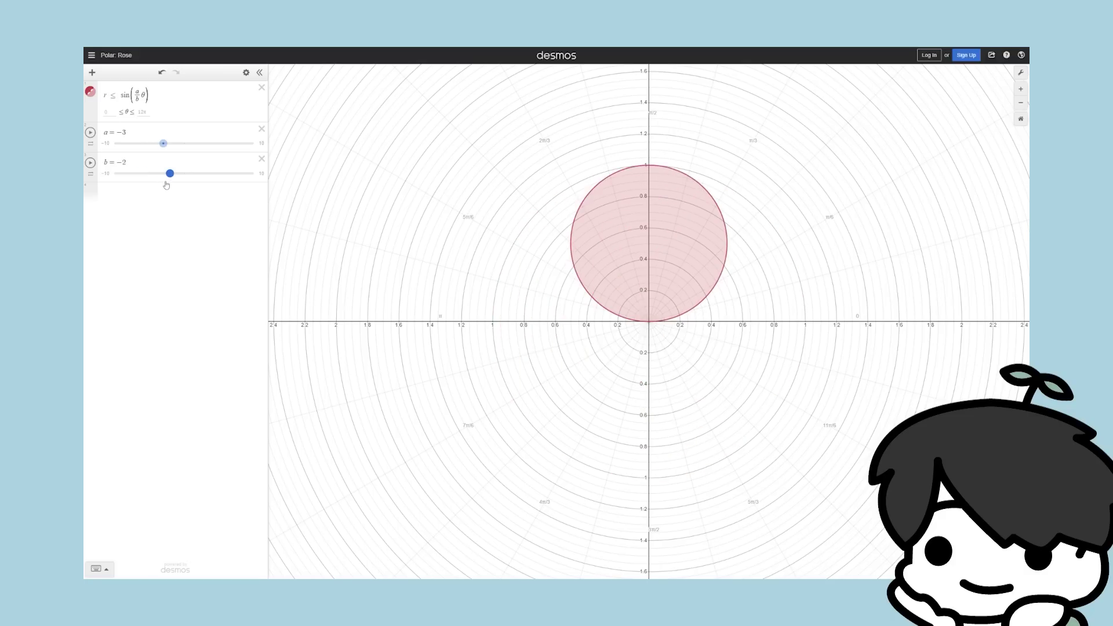
drag(166, 185, 244, 197)
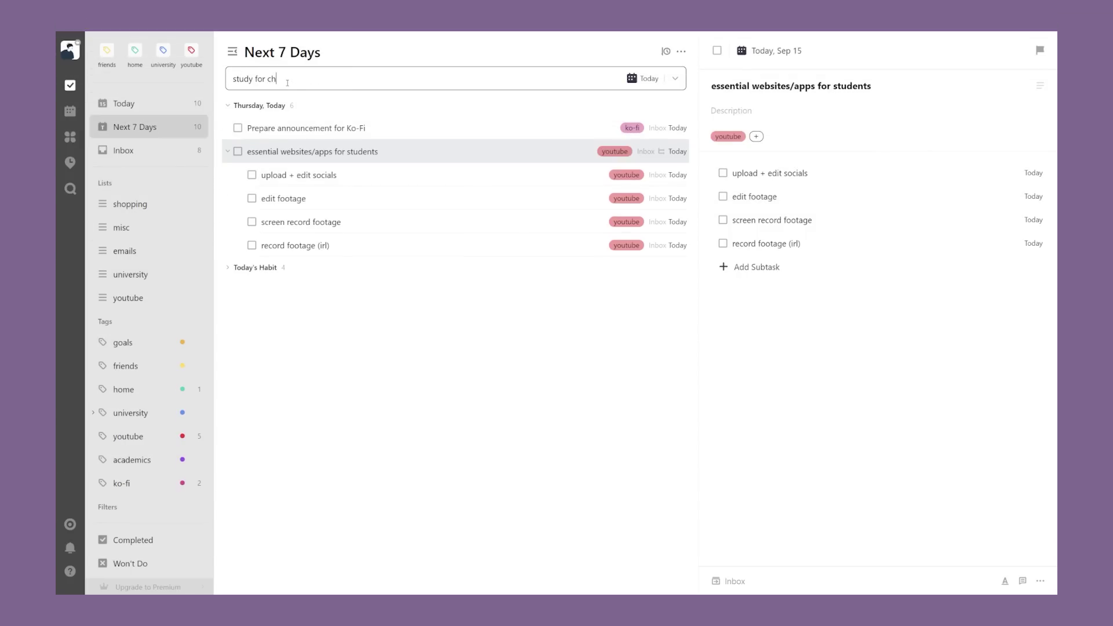
Save the 'study for chemistry' task and tag it ORCHMD1.
key(Return)
right_click(600, 131)
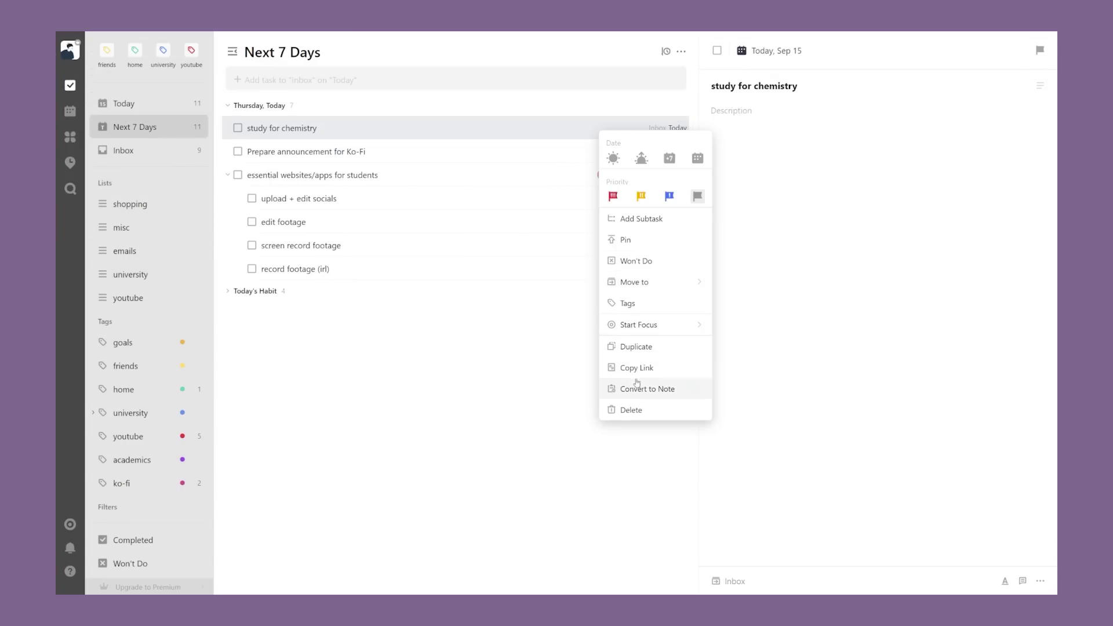
click(629, 303)
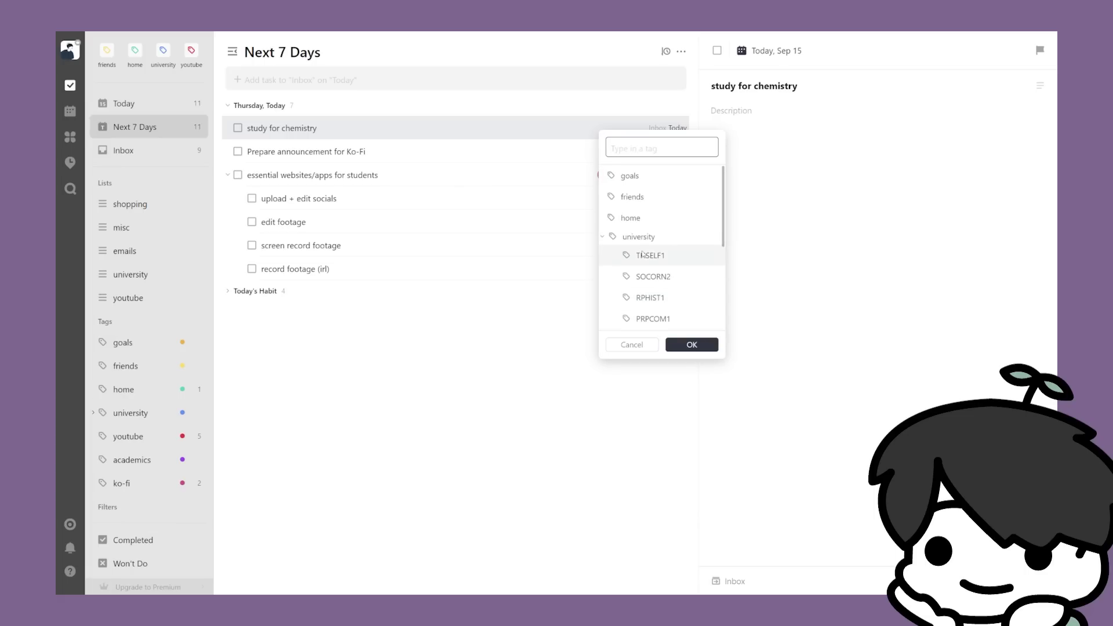
scroll(642, 255, down, 2)
click(643, 261)
click(675, 345)
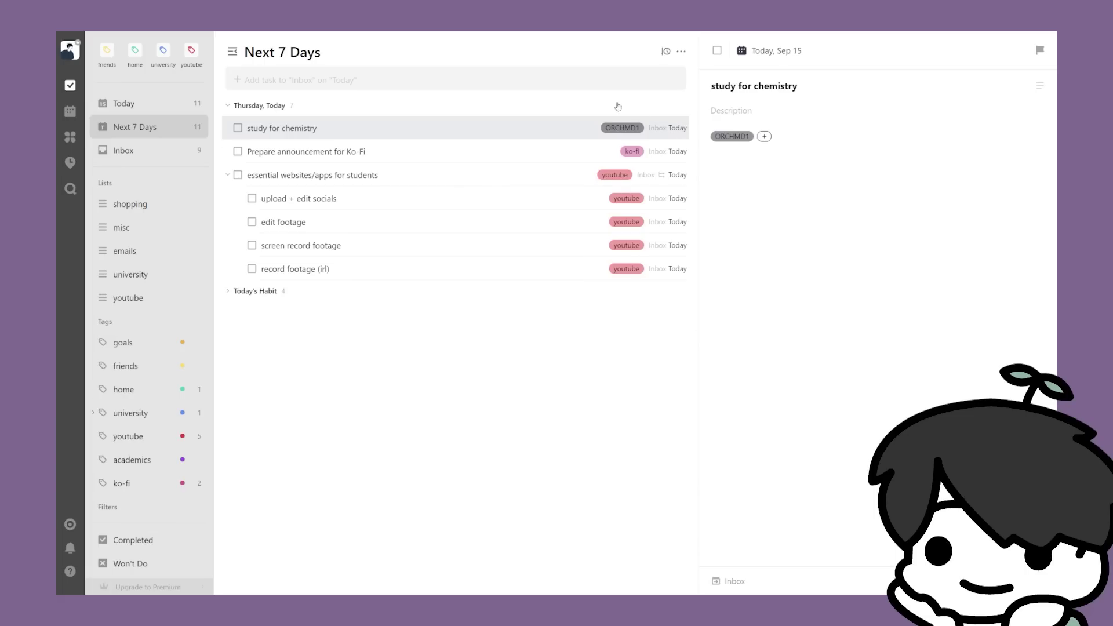
Browse the shopping, misc, emails, university and youtube lists.
click(131, 205)
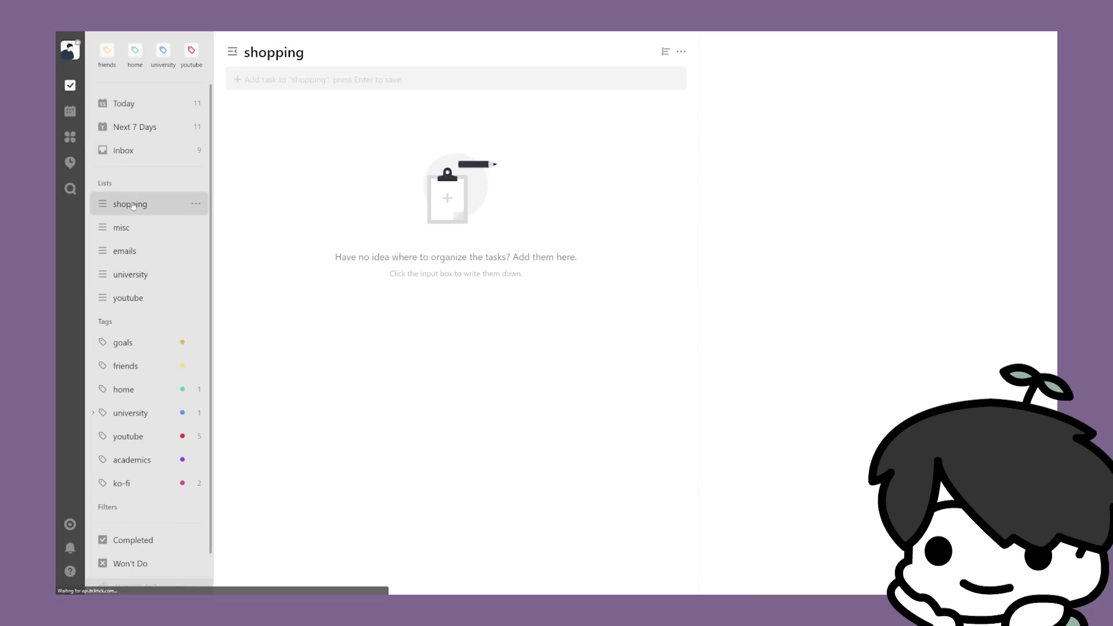
click(137, 228)
click(140, 252)
click(145, 275)
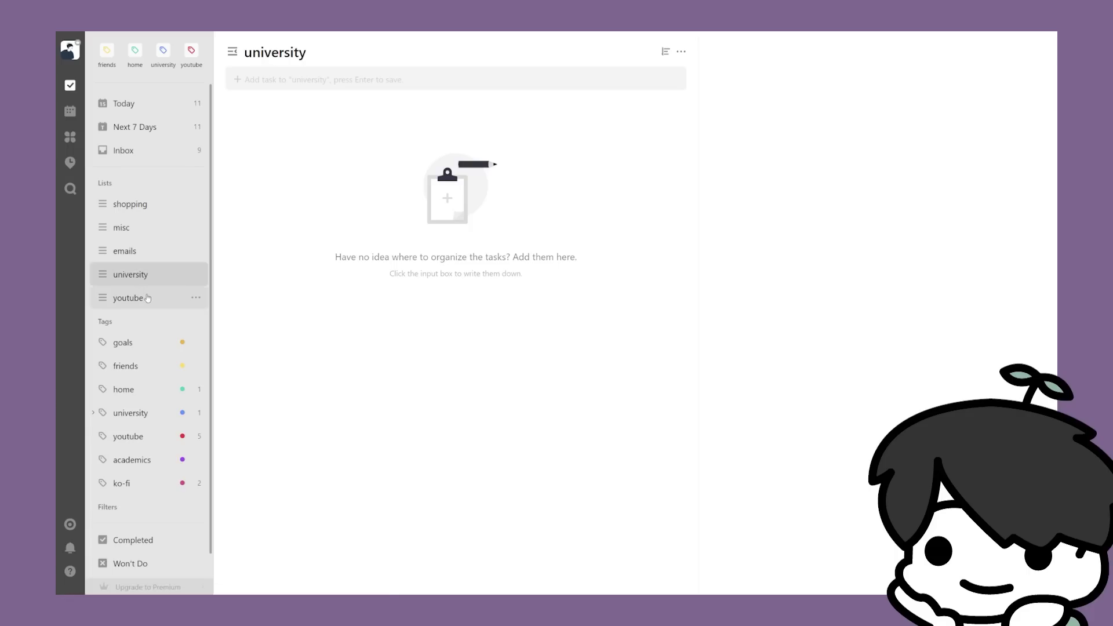
click(148, 298)
Browse the goals, friends, home, university, youtube, academics and ko-fi tags.
scroll(148, 298, down, 1)
click(152, 318)
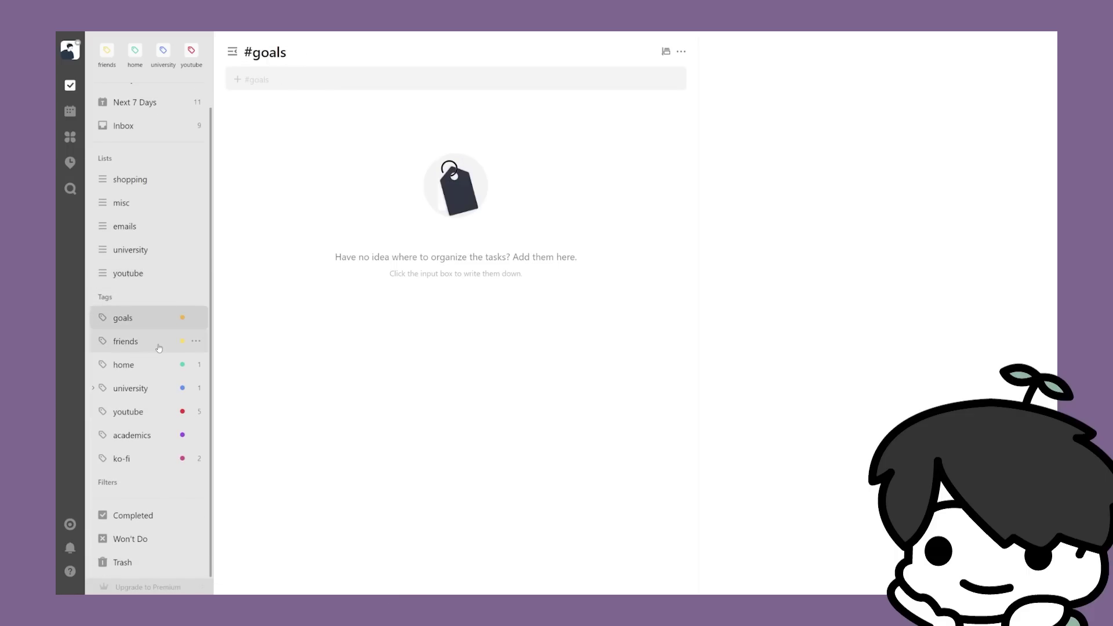
click(157, 344)
click(152, 366)
click(148, 389)
click(145, 412)
click(142, 436)
click(138, 460)
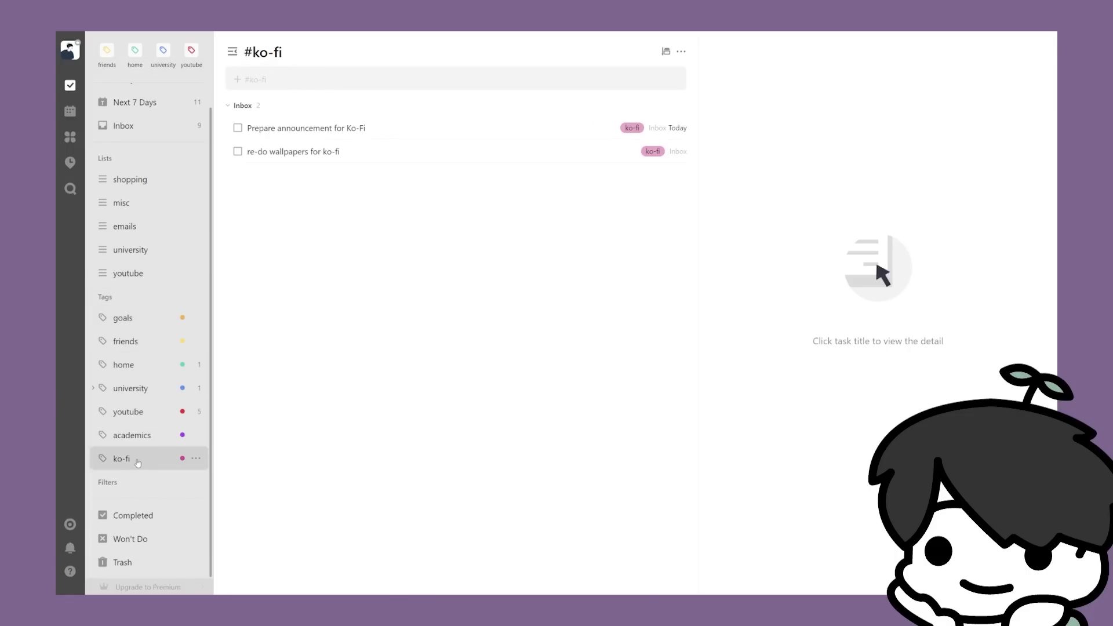
In the Eisenhower Matrix, make the websites task urgent-important and chemistry study urgent-unimportant.
click(70, 110)
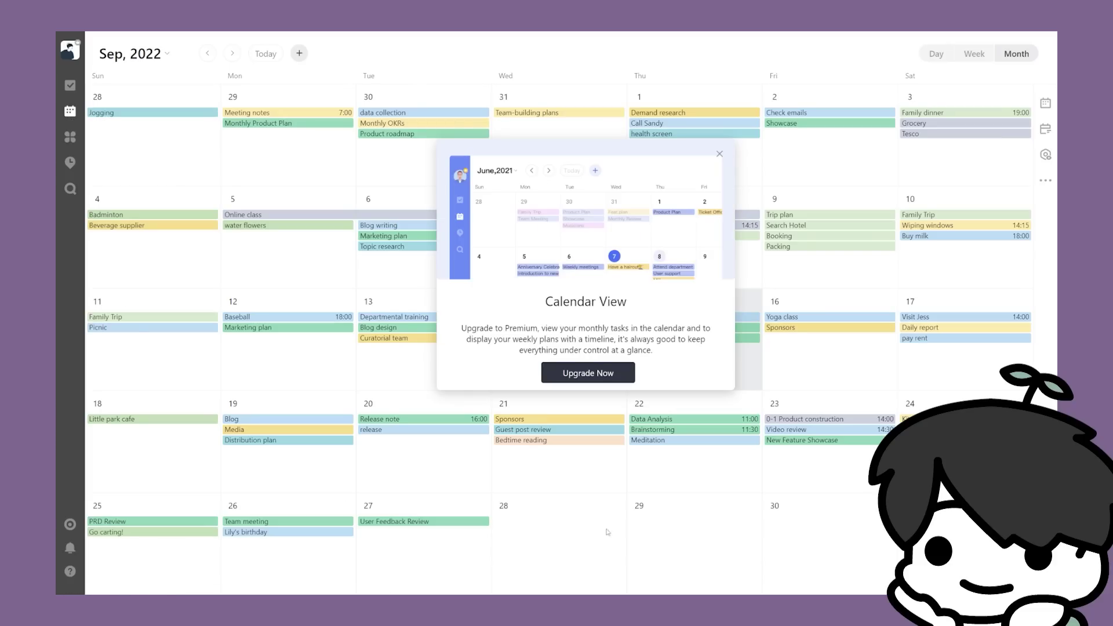
click(721, 153)
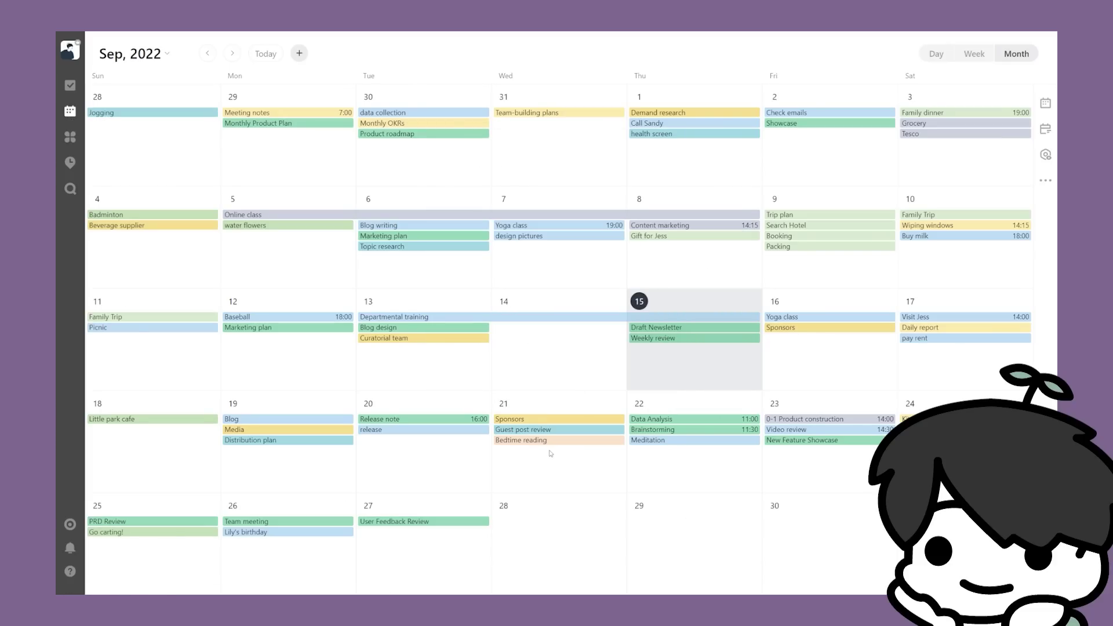
click(70, 137)
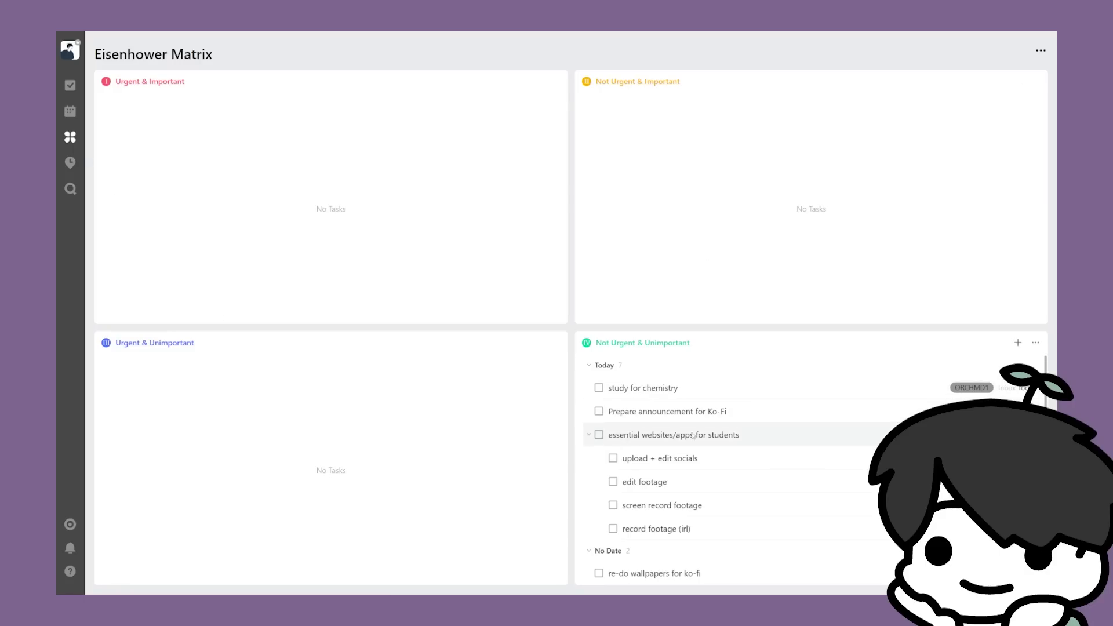
drag(693, 435, 261, 139)
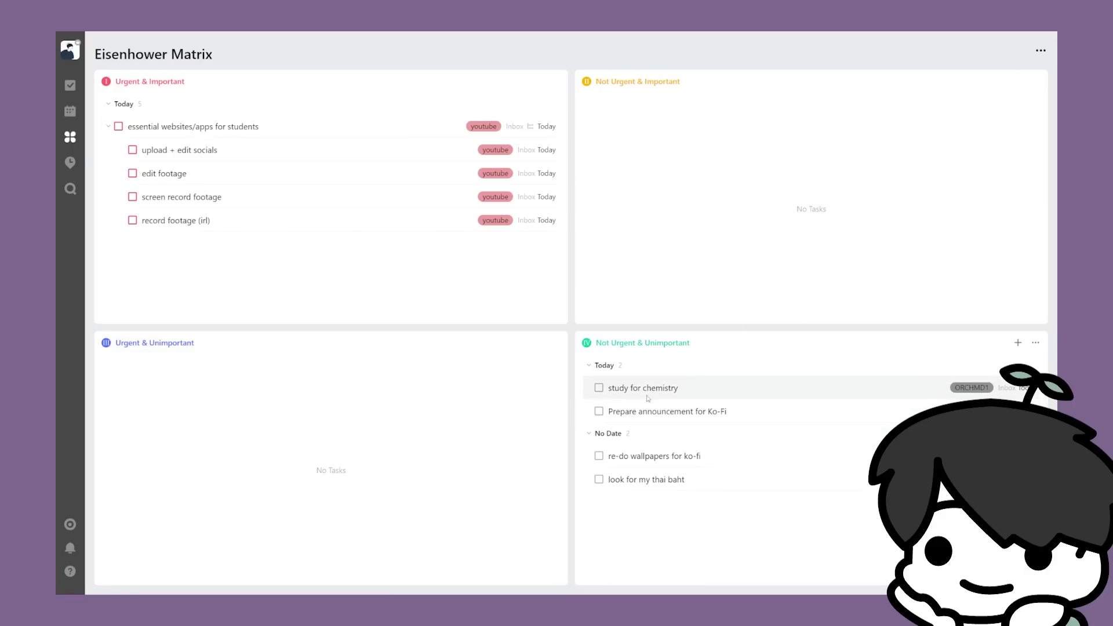
drag(646, 395, 380, 388)
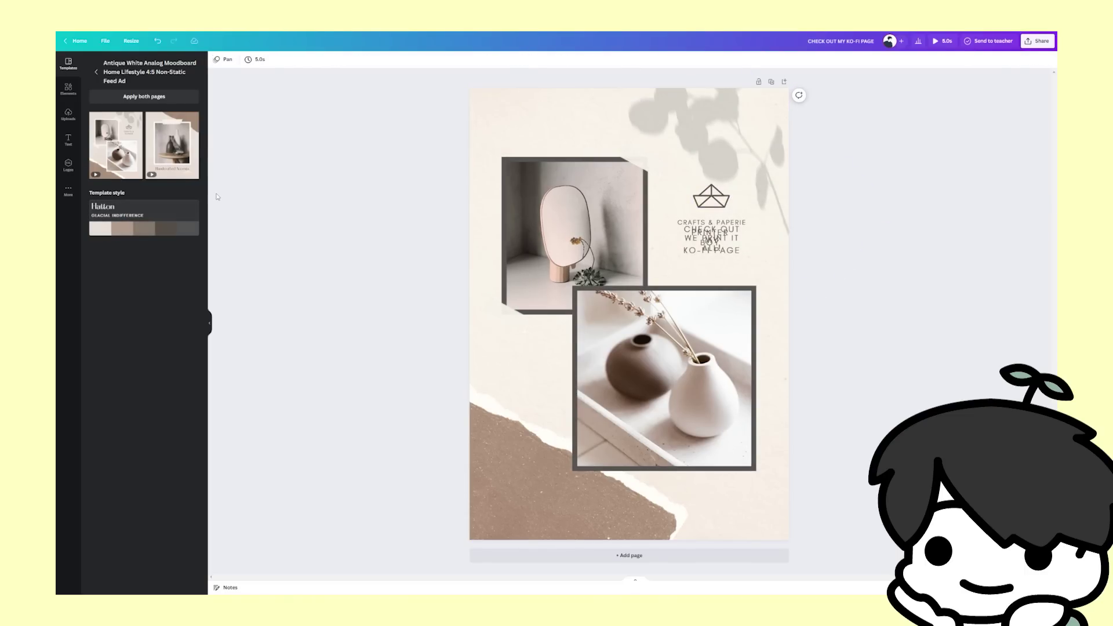
Apply the first page of the White Yellow and Black Modern Minimalist Advertising Flyer template.
click(97, 72)
click(114, 222)
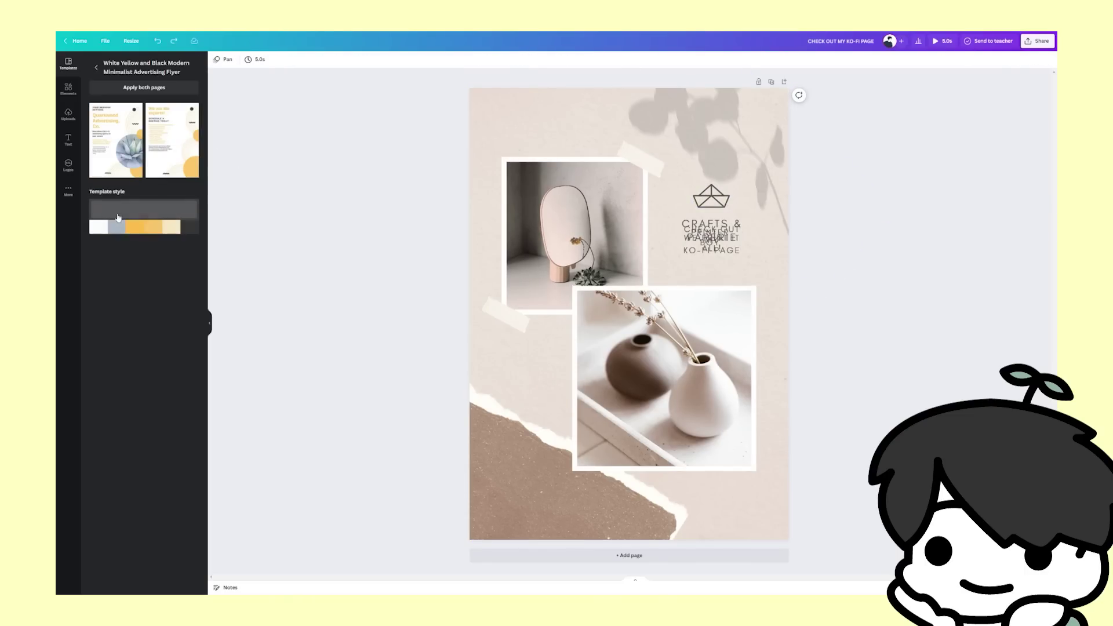
click(116, 140)
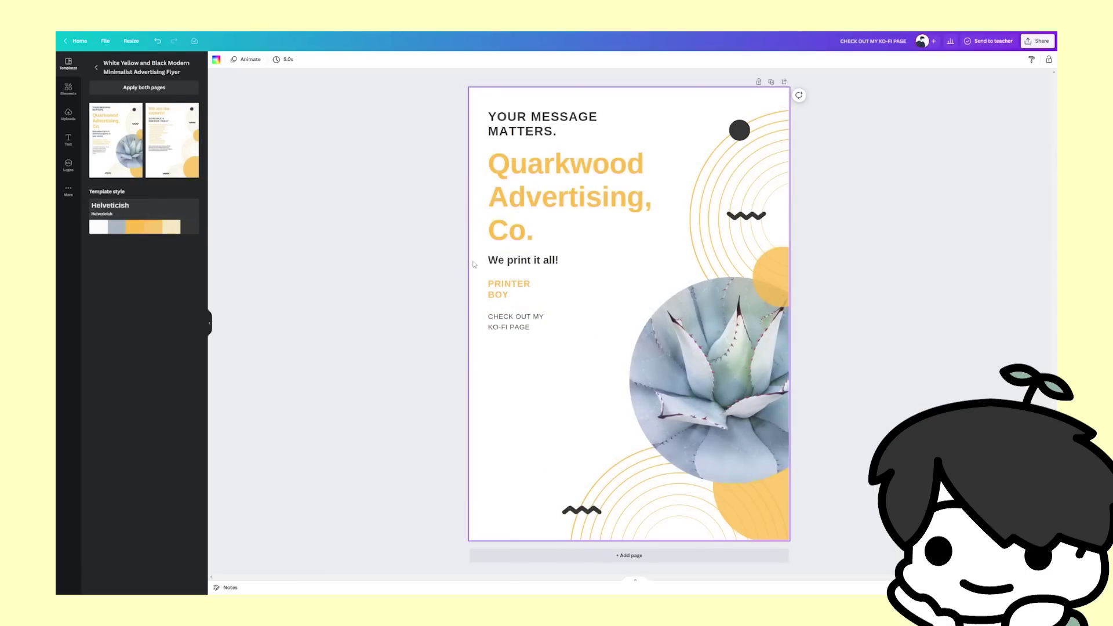
Rewrite the 'YOUR MESSAGE MATTERS.' line as 'This is a cool ad. Too bad it's fake.'.
double_click(538, 132)
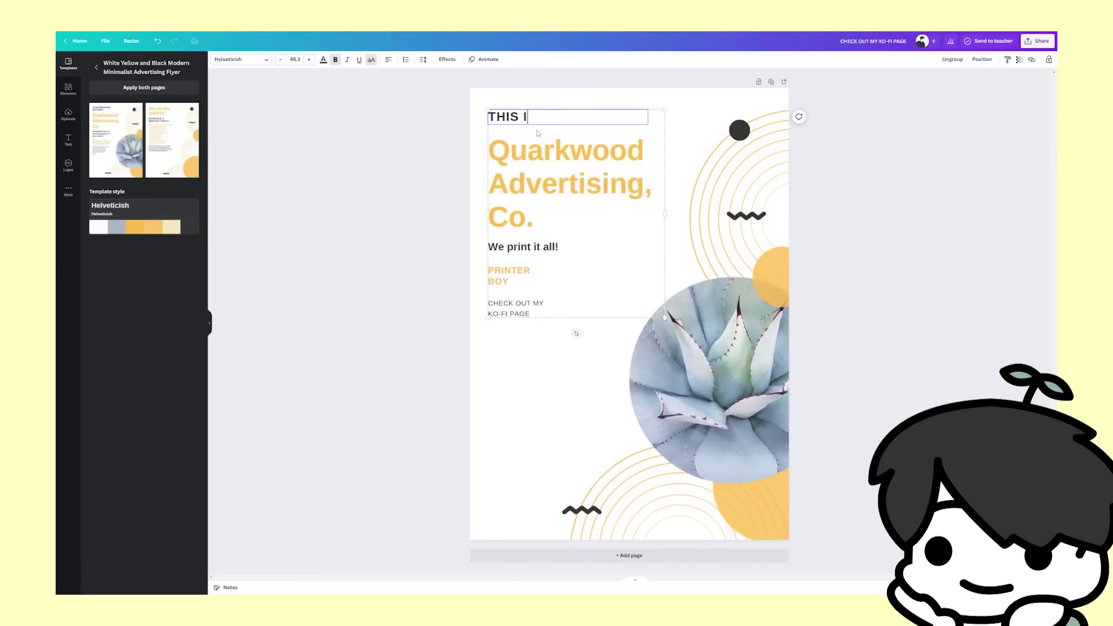
text(S A COOL AD. TO)
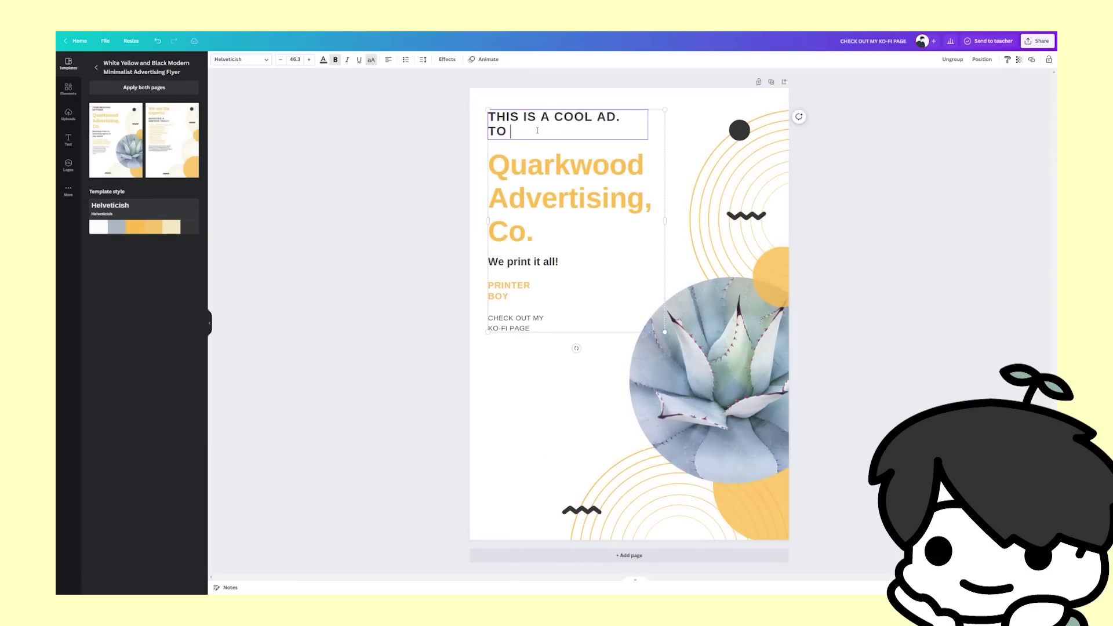
key(BackSpace)
key(BackSpace)
key(BackSpace)
key(BackSpace)
key(BackSpace)
key(BackSpace)
key(BackSpace)
key(BackSpace)
key(BackSpace)
key(BackSpace)
key(BackSpace)
key(BackSpace)
key(BackSpace)
text(TOO BAD IT'S FAKE.)
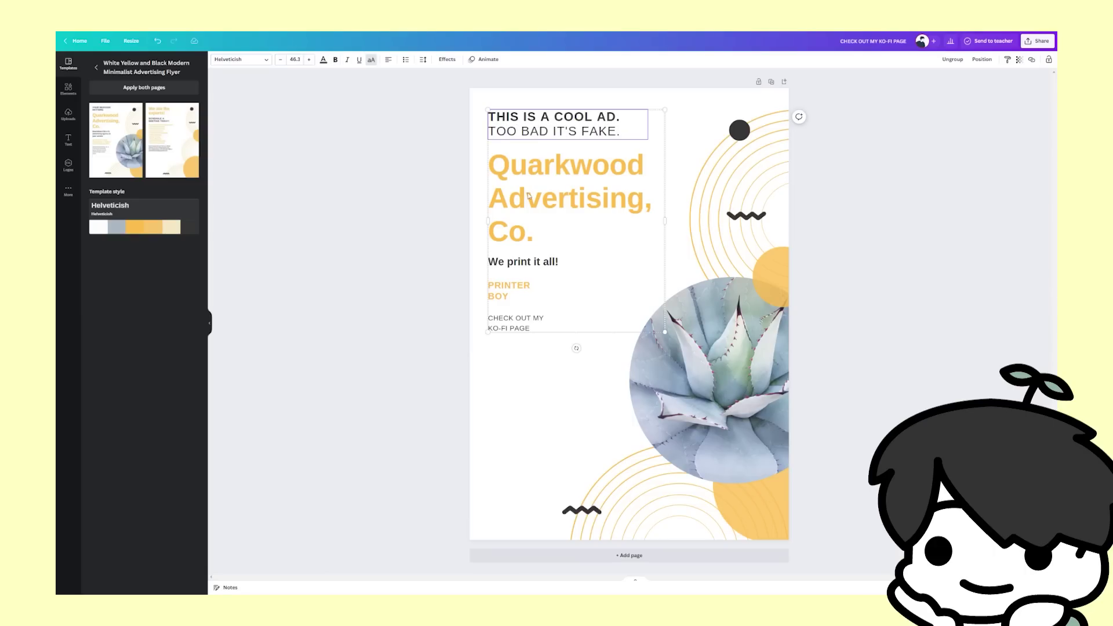
Replace the Quarkwood Advertising heading with 'SUBSCRIBE / TO' and the channel name on three lines.
click(536, 229)
drag(536, 229, 504, 163)
text(subscr)
key(ctrl+a)
text(SUBSC)
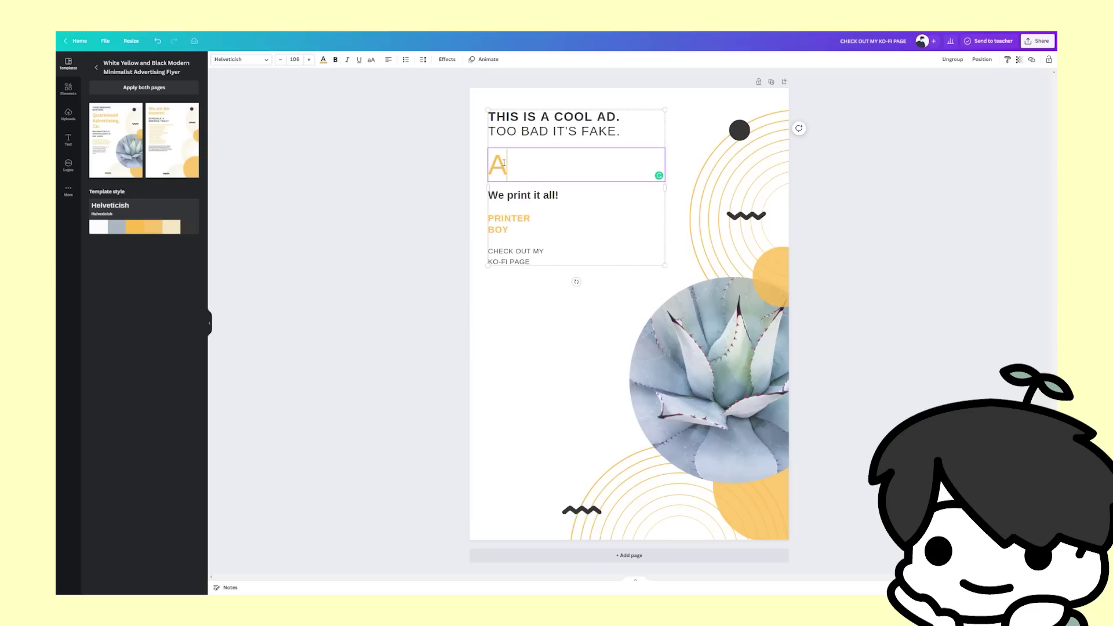
text(RIBE)
key(Return)
text(TO)
key(Return)
text(KAI)
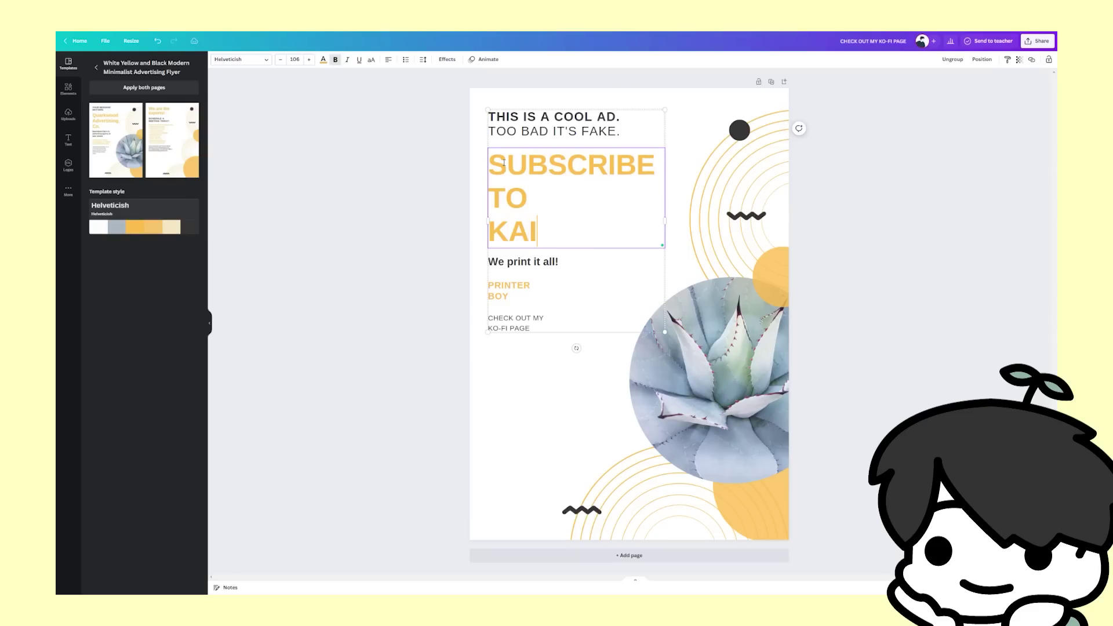
text( NOTEBOOK)
Start replacing the 'We print it all!' tagline and clear the PRINTER BOY text.
double_click(527, 299)
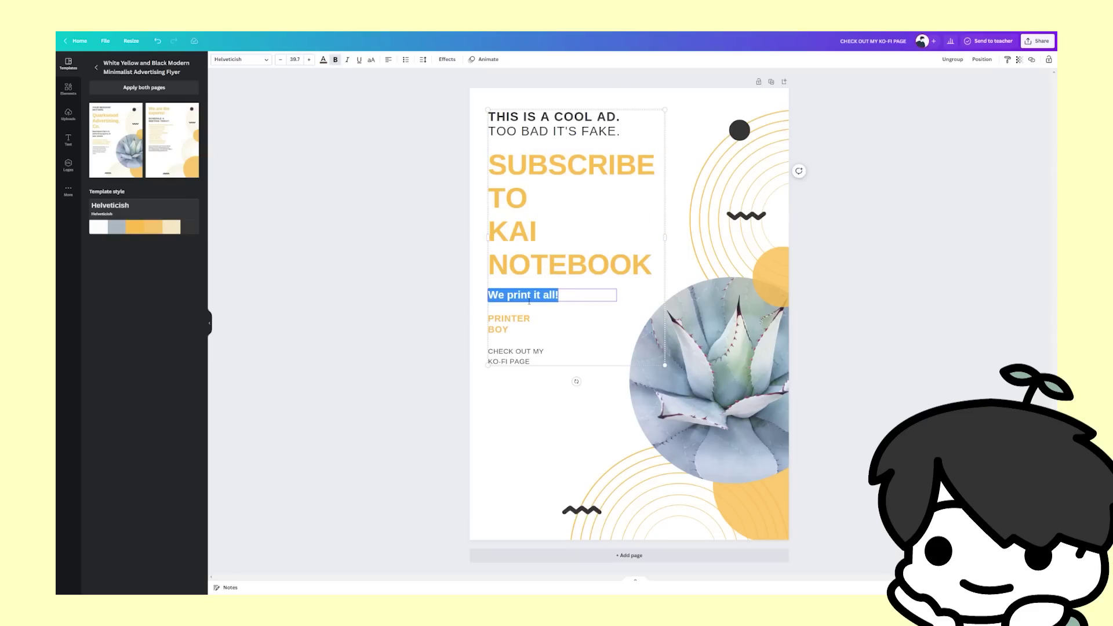
text(our wi-fi)
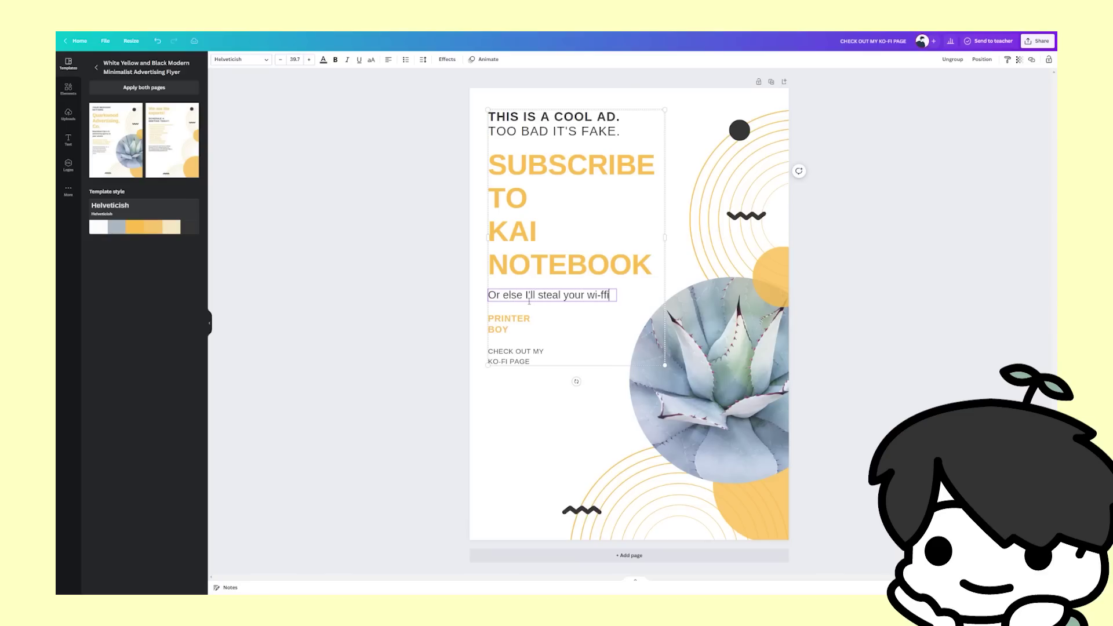
click(515, 318)
double_click(516, 319)
key(ctrl+a)
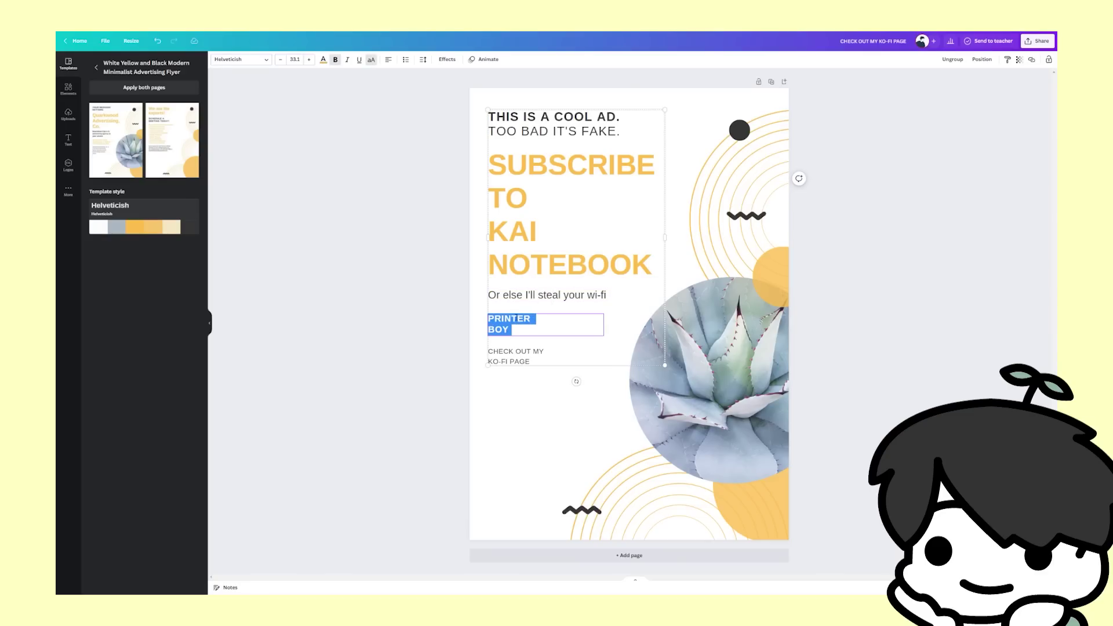